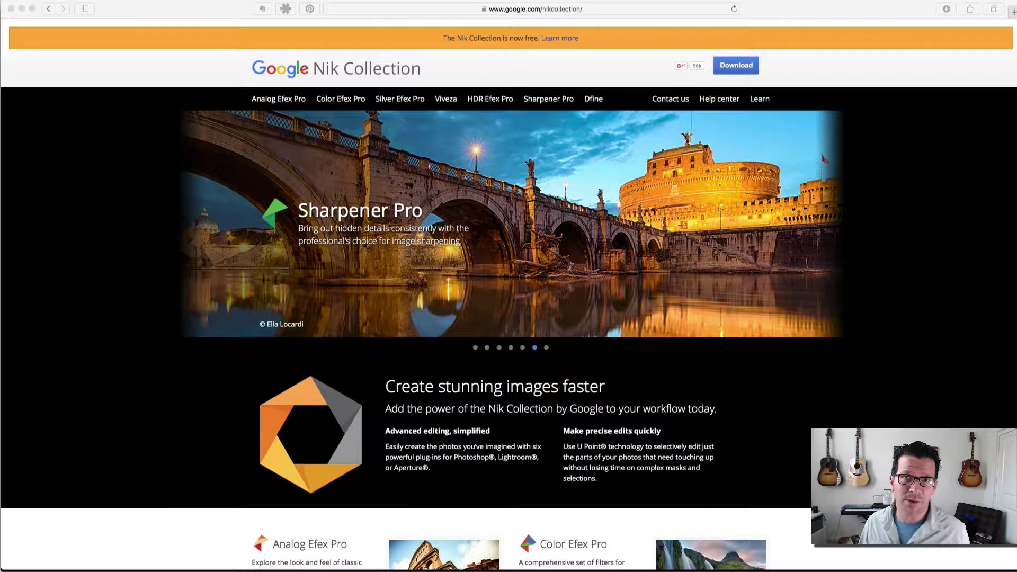
Bring the Safari window showing the Nik Collection website into focus
{"action": "left_click", "coordinate": [841, 18]}
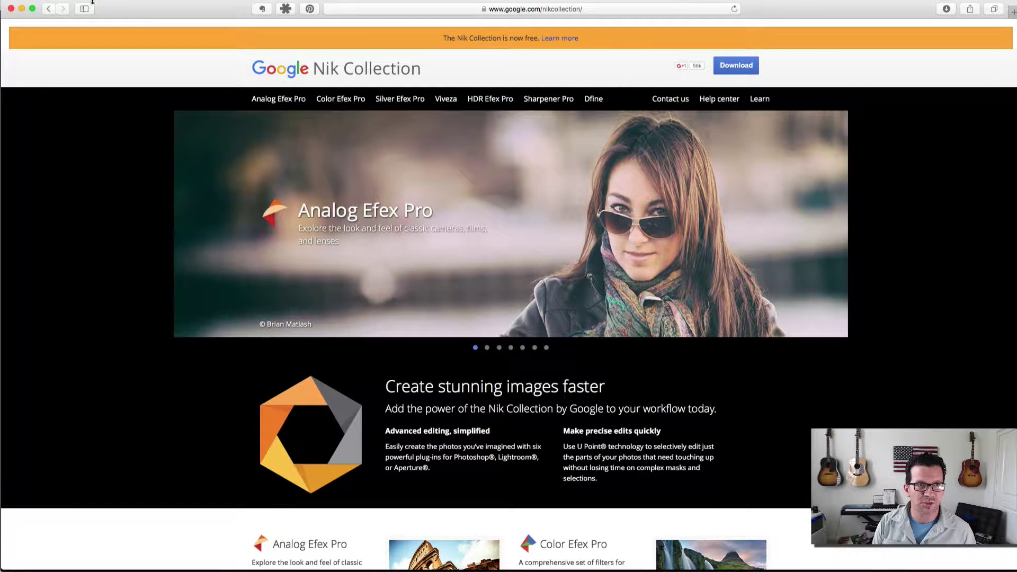
{"action": "left_click", "coordinate": [11, 10]}
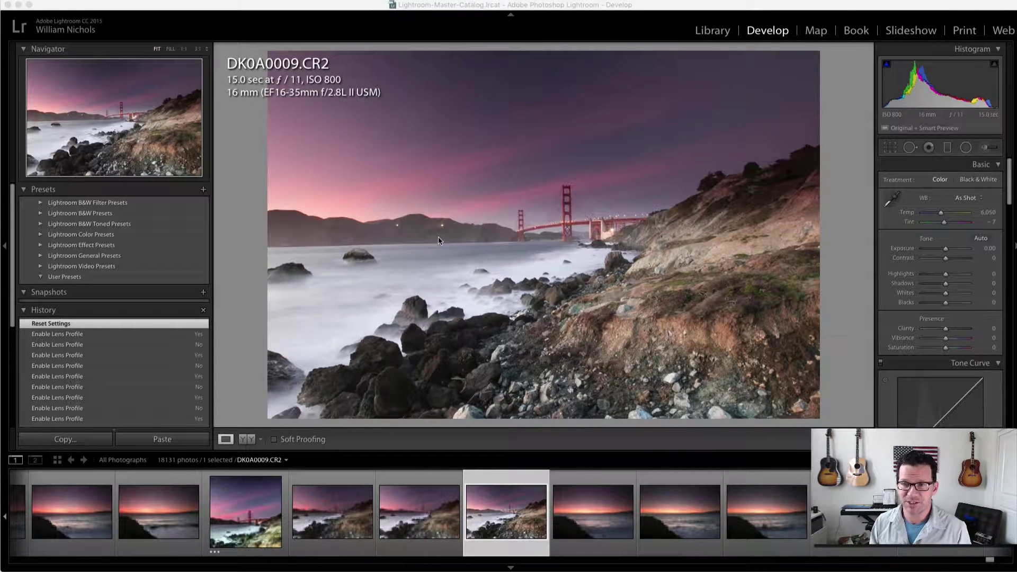
{"action": "left_click_drag", "start_coordinate": [1011, 184], "coordinate": [1012, 230]}
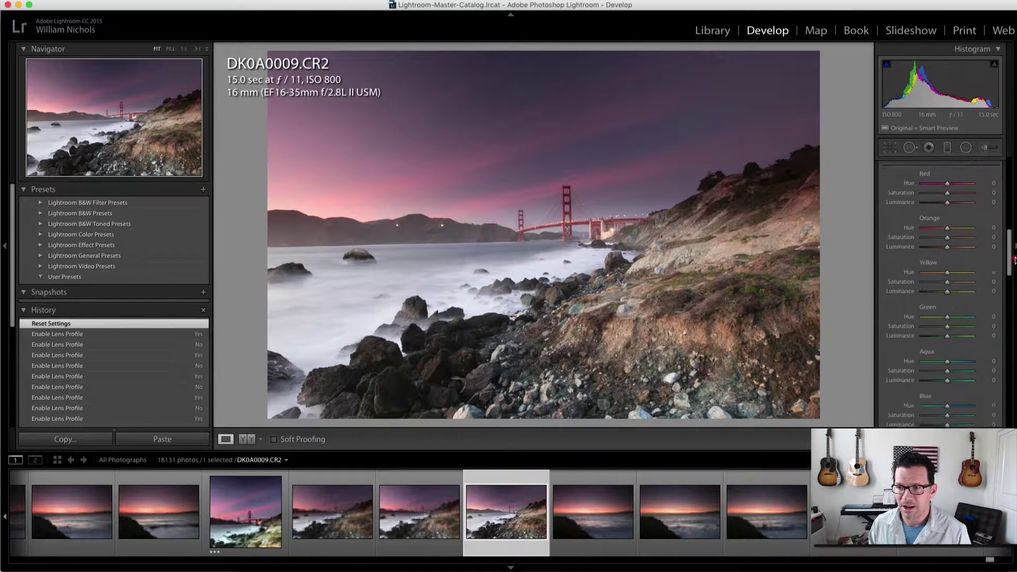
{"action": "left_click_drag", "start_coordinate": [1012, 229], "coordinate": [1012, 349]}
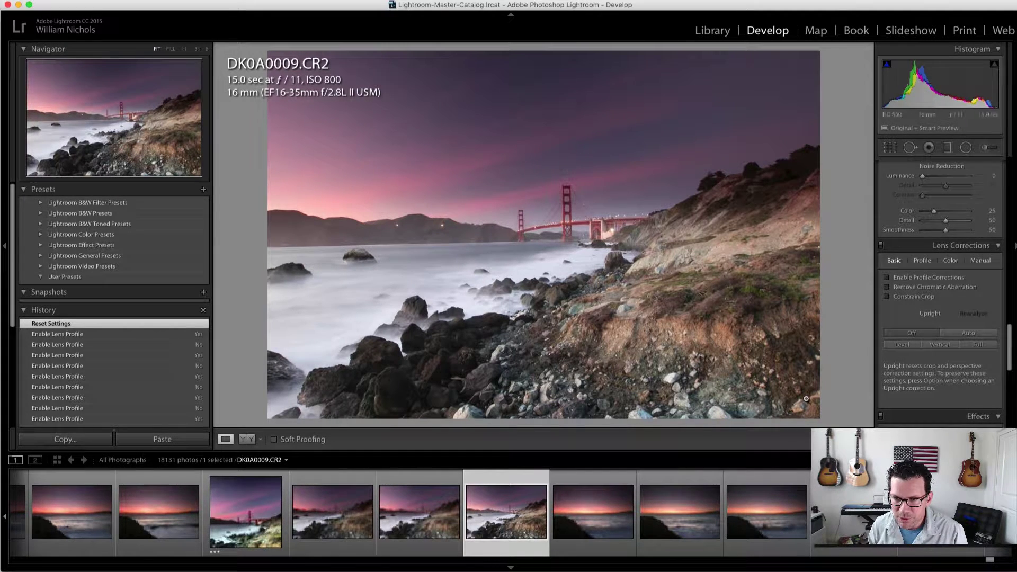
Enable Lens Profile Corrections, then toggle it off and on to compare the vignetting
{"action": "left_click", "coordinate": [934, 278]}
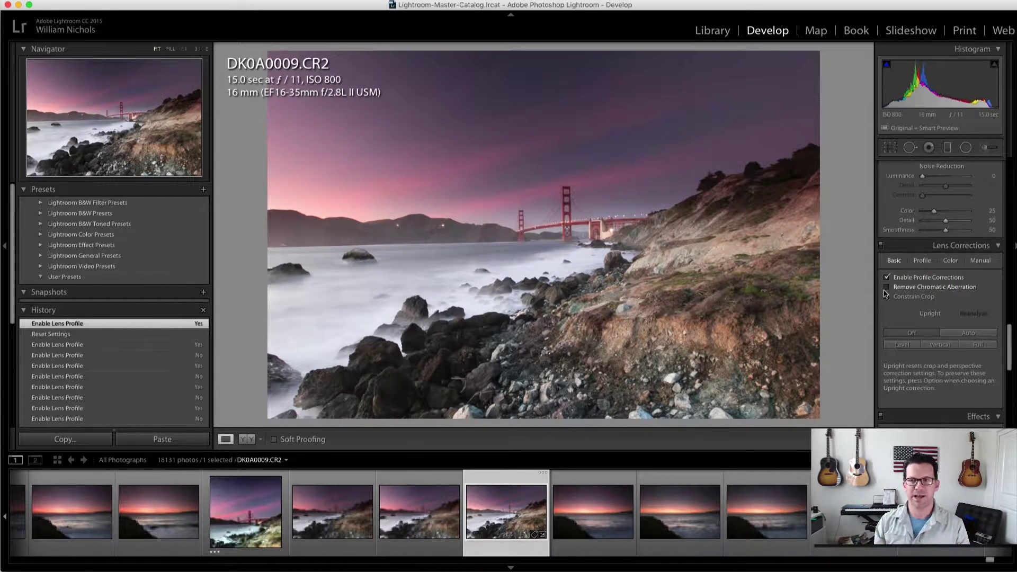
{"action": "left_click", "coordinate": [917, 281]}
{"action": "left_click", "coordinate": [916, 281]}
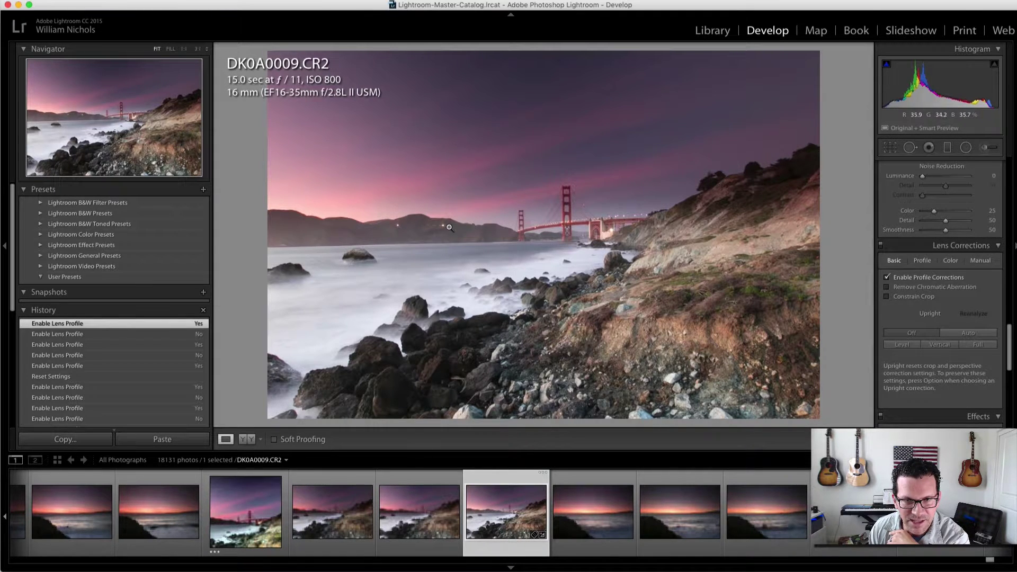
Zoom in on the hillside lights and size the healing brush to fit them
{"action": "left_click", "coordinate": [400, 229]}
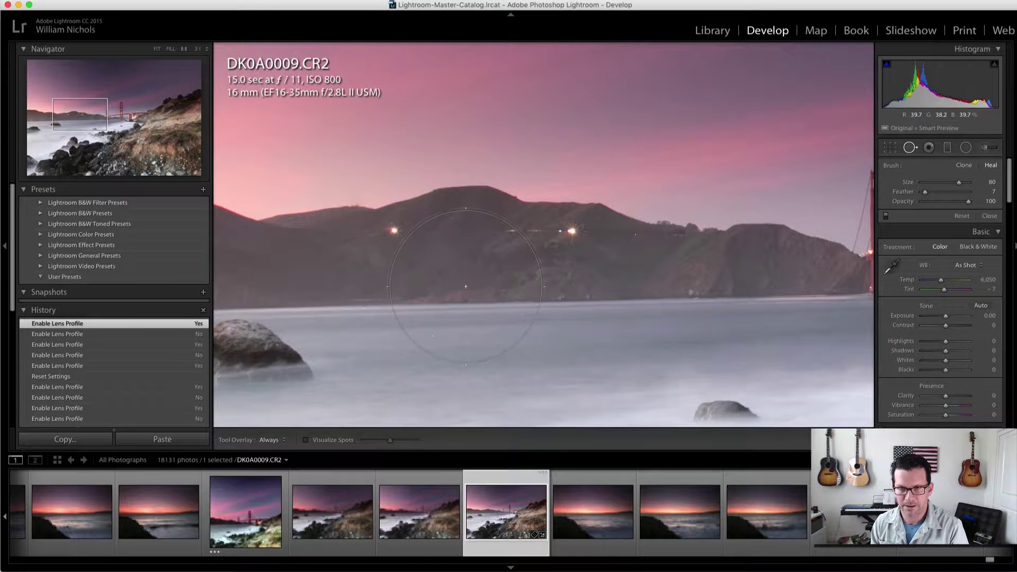
{"action": "key", "text": "minus"}
{"action": "key", "text": "minus"}
{"action": "key", "text": "minus"}
{"action": "key", "text": "minus"}
{"action": "key", "text": "equal"}
{"action": "key", "text": "equal"}
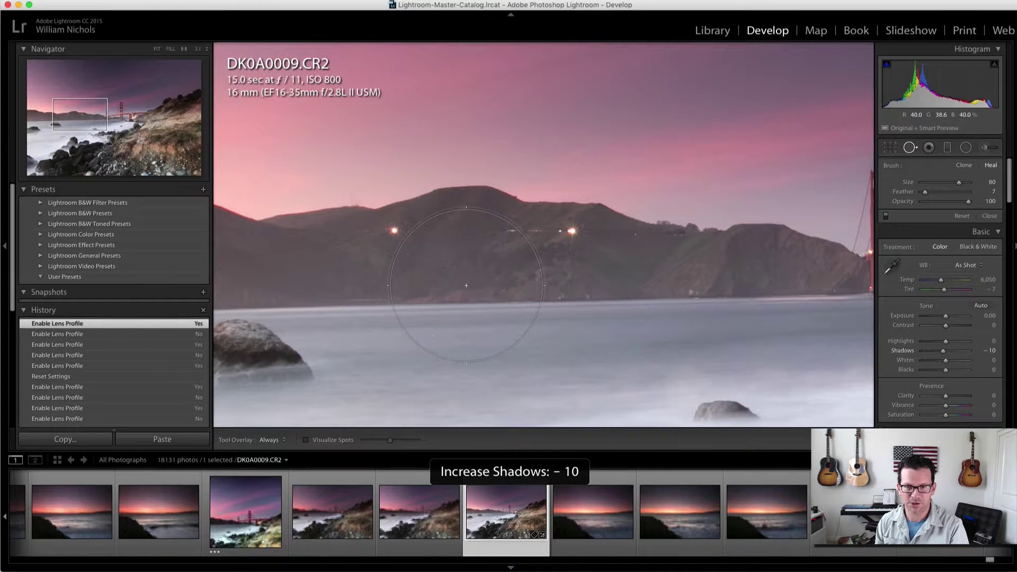
{"action": "key", "text": "equal"}
{"action": "key", "text": "equal"}
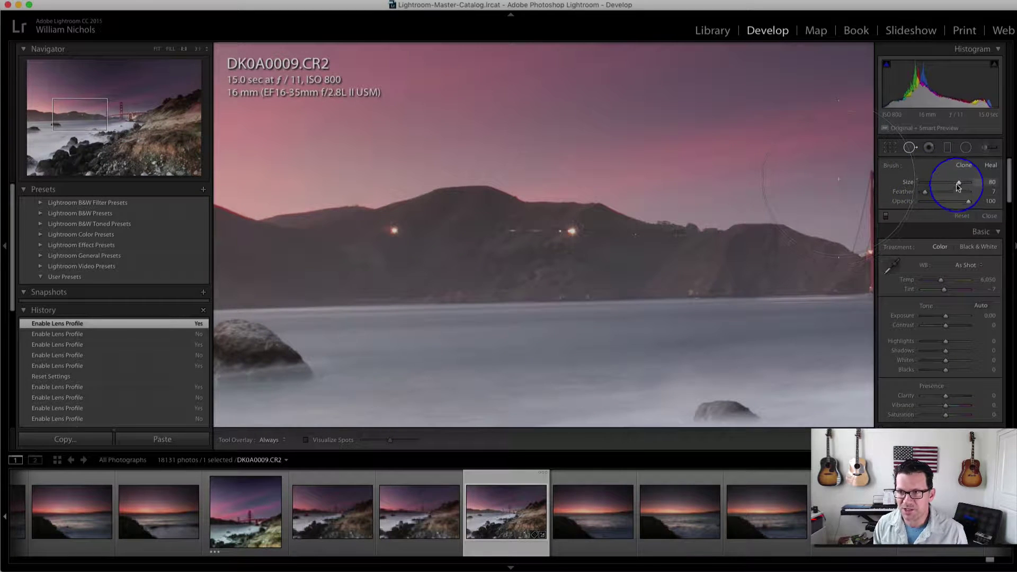
{"action": "left_click_drag", "start_coordinate": [960, 185], "coordinate": [939, 189]}
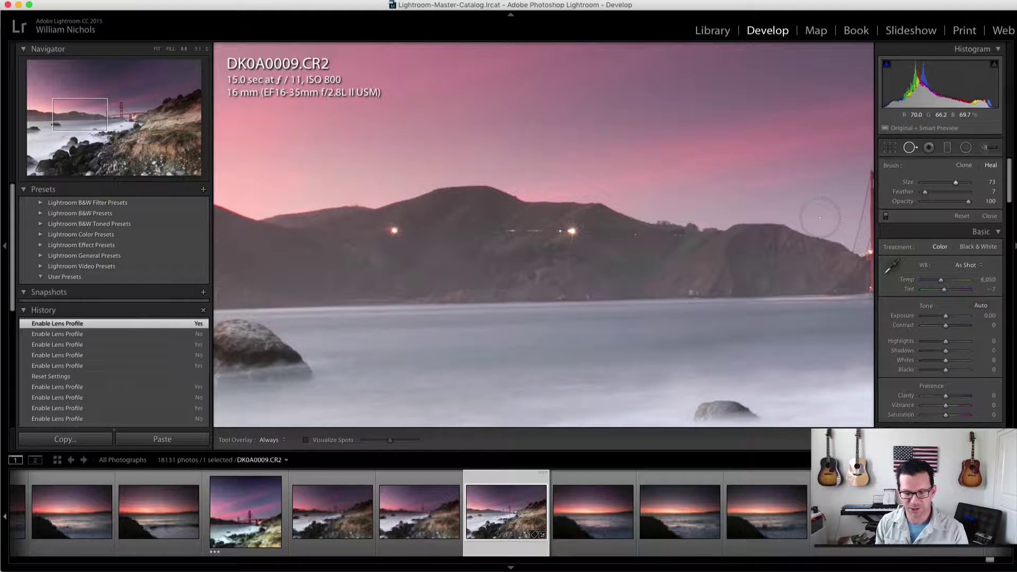
{"action": "key", "text": "bracketleft"}
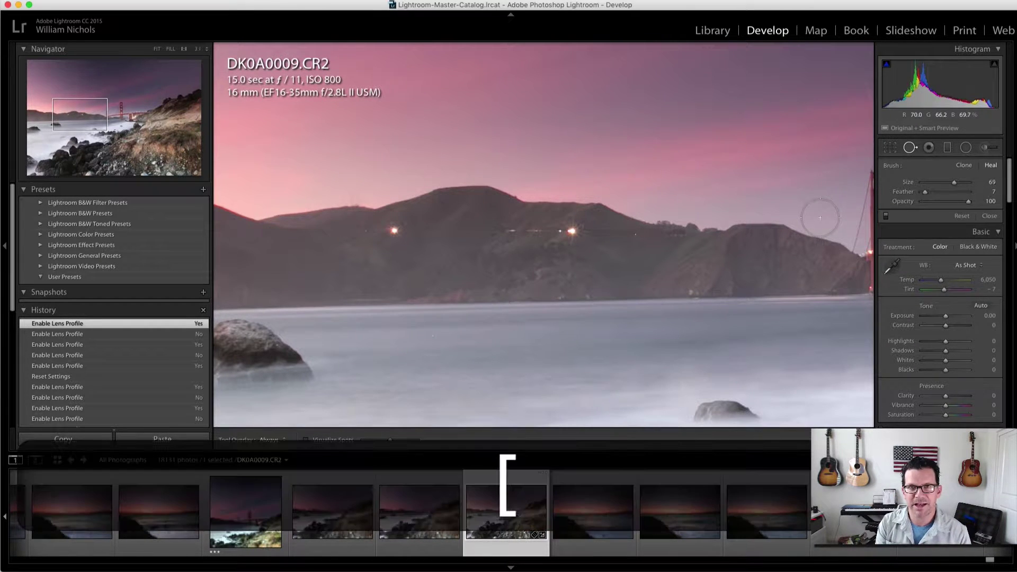
{"action": "key", "text": "bracketleft"}
{"action": "key", "text": "bracketleft"}
{"action": "key", "text": "bracketright"}
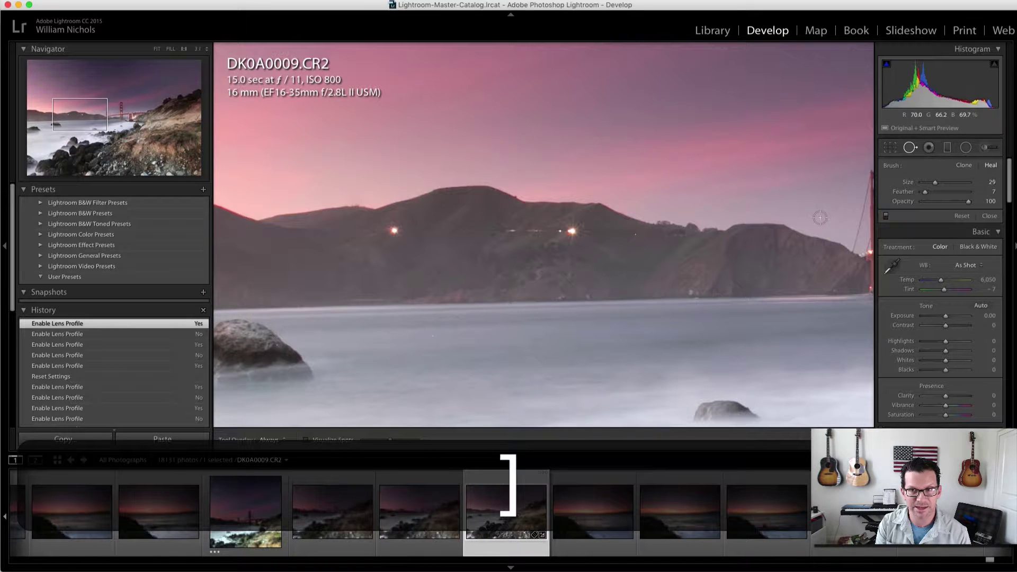
{"action": "key", "text": "bracketright"}
{"action": "key", "text": "bracketright"}
{"action": "key", "text": "bracketright"}
{"action": "key", "text": "bracketright"}
{"action": "key", "text": "bracketright"}
{"action": "key", "text": "bracketright"}
{"action": "key", "text": "bracketleft"}
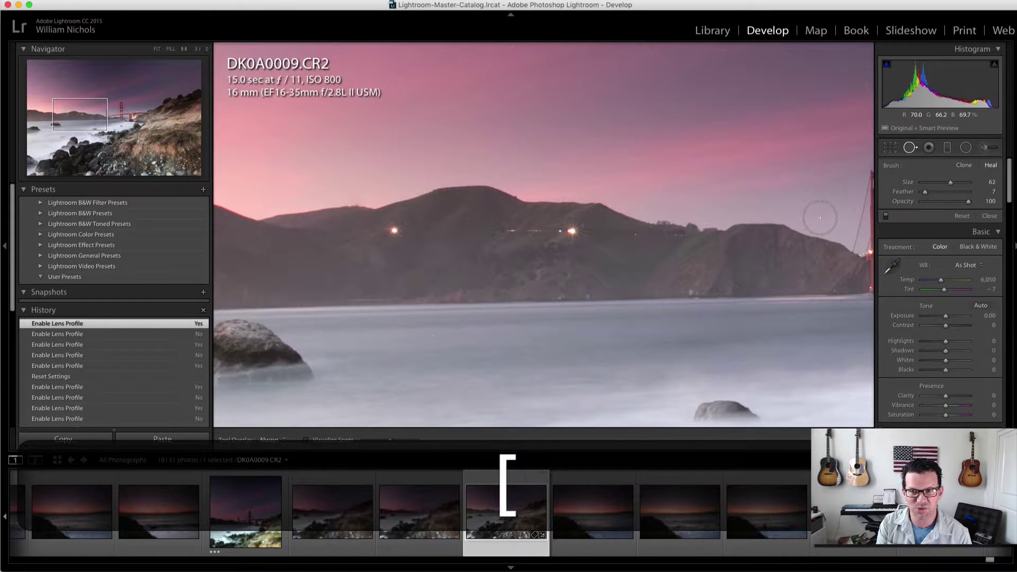
{"action": "key", "text": "bracketleft"}
{"action": "key", "text": "bracketleft"}
{"action": "key", "text": "bracketleft"}
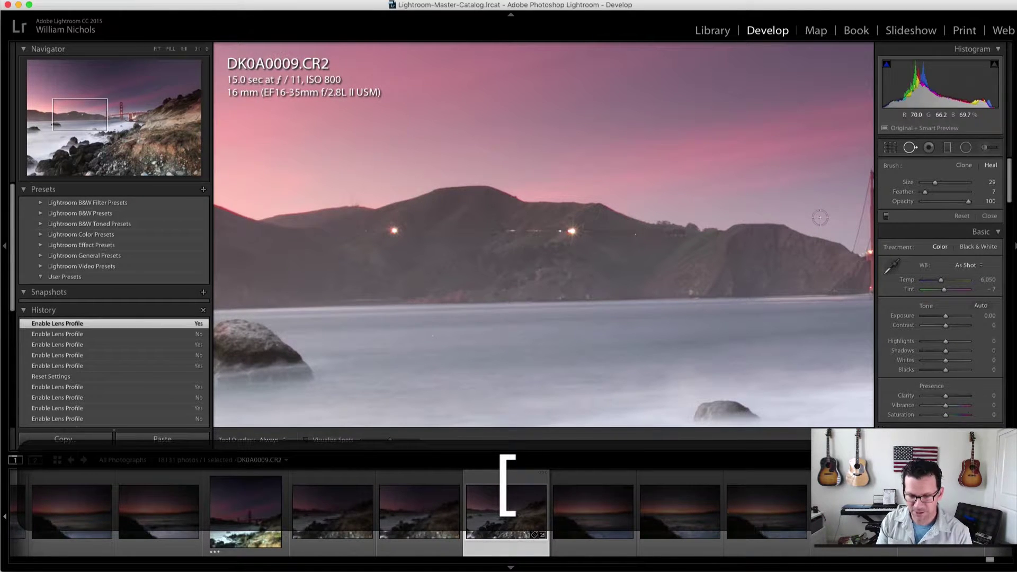
Heal away the hillside lights, undoing one stroke, then exit Spot Removal
{"action": "left_click", "coordinate": [394, 230]}
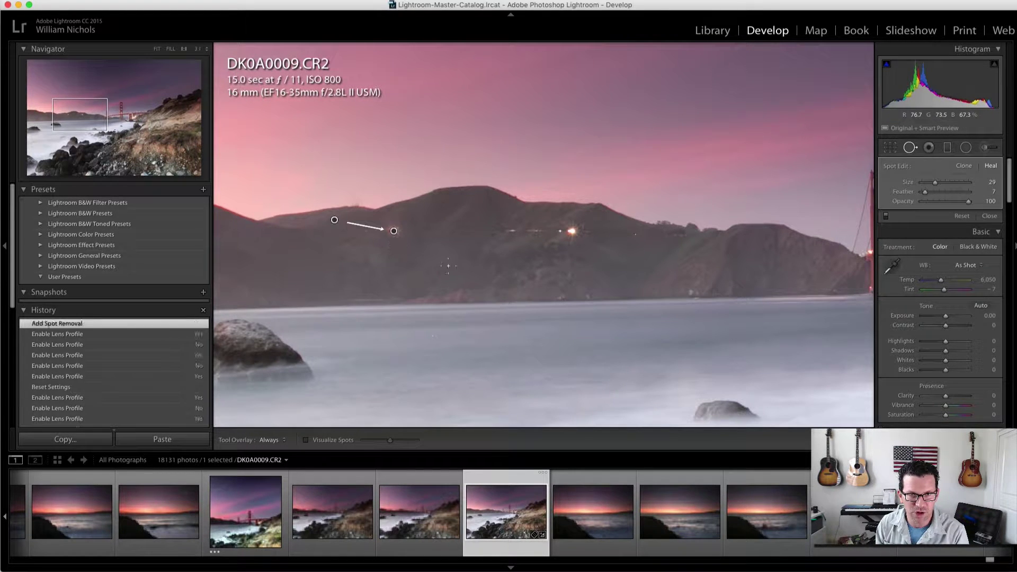
{"action": "left_click", "coordinate": [572, 231]}
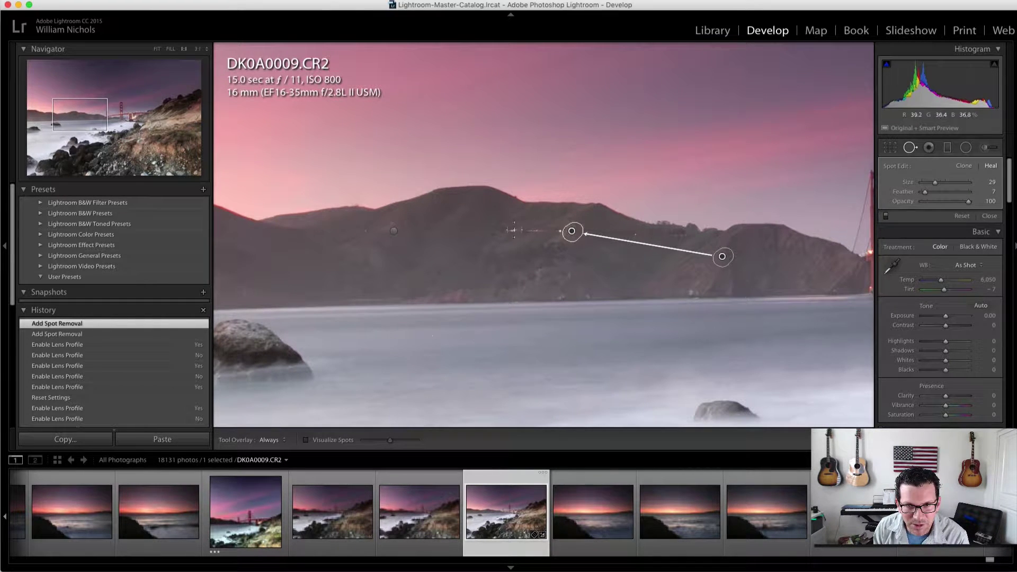
{"action": "left_click_drag", "start_coordinate": [511, 230], "coordinate": [566, 230]}
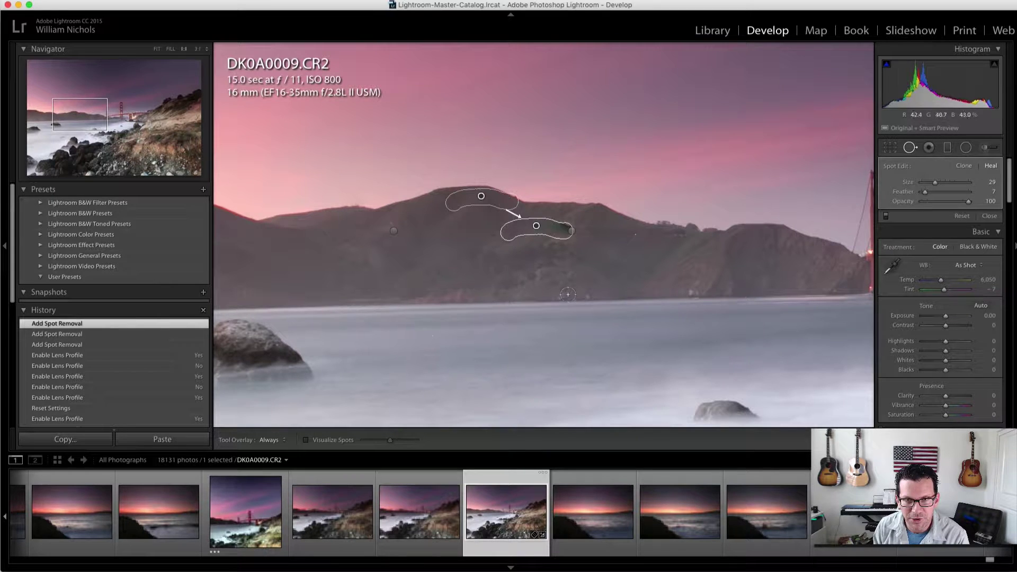
{"action": "key", "text": "super+z"}
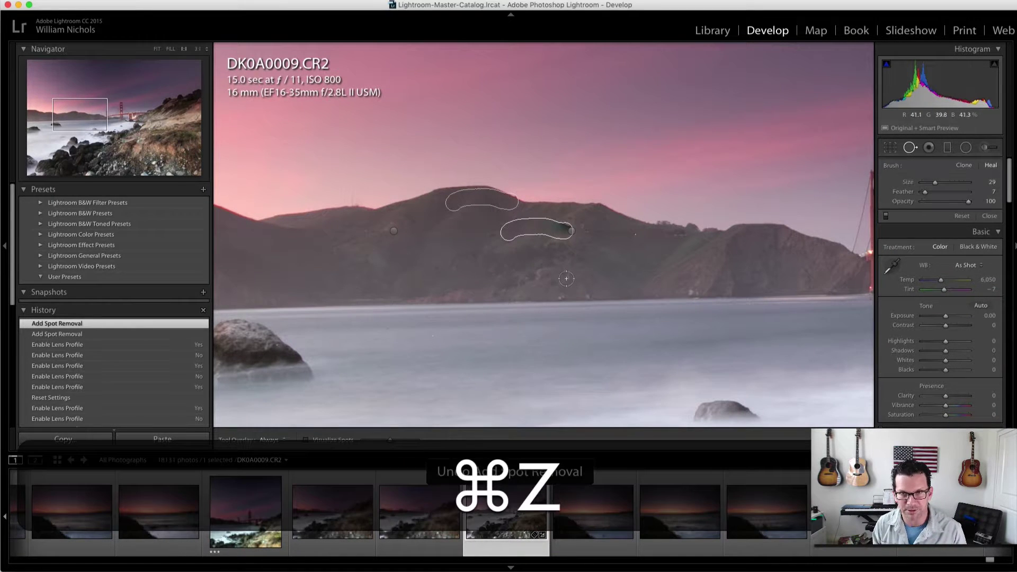
{"action": "key", "text": "bracketleft"}
{"action": "key", "text": "bracketleft"}
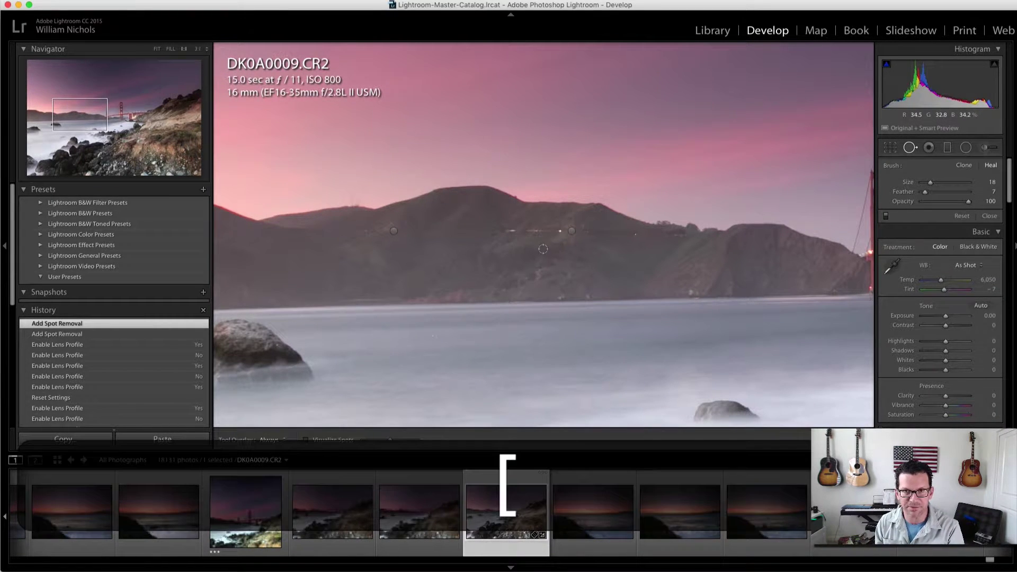
{"action": "mouse_move", "coordinate": [506, 230]}
{"action": "left_mouse_down"}
{"action": "mouse_move", "coordinate": [557, 230]}
{"action": "mouse_move", "coordinate": [557, 241]}
{"action": "left_mouse_up"}
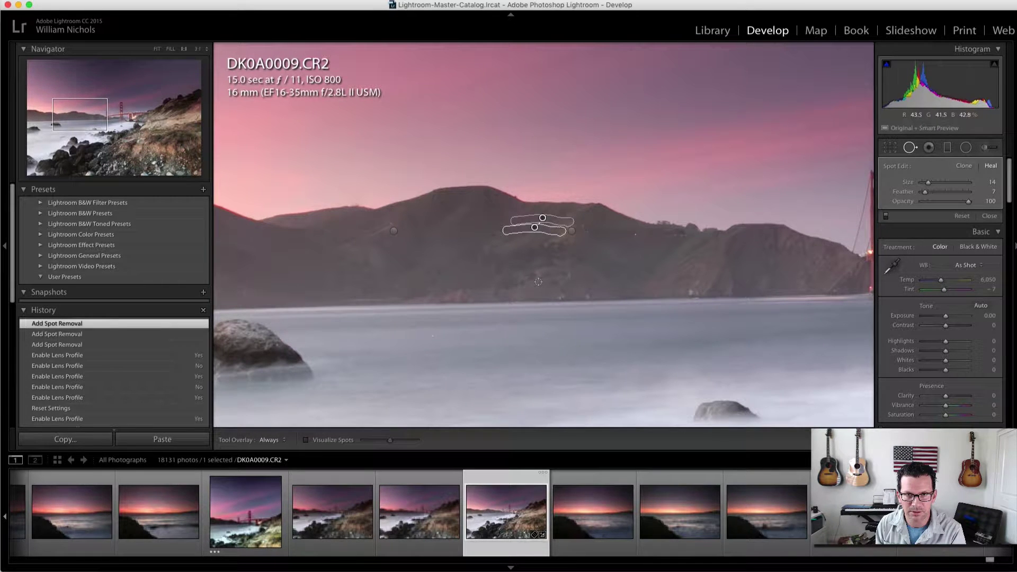
{"action": "left_click", "coordinate": [634, 235]}
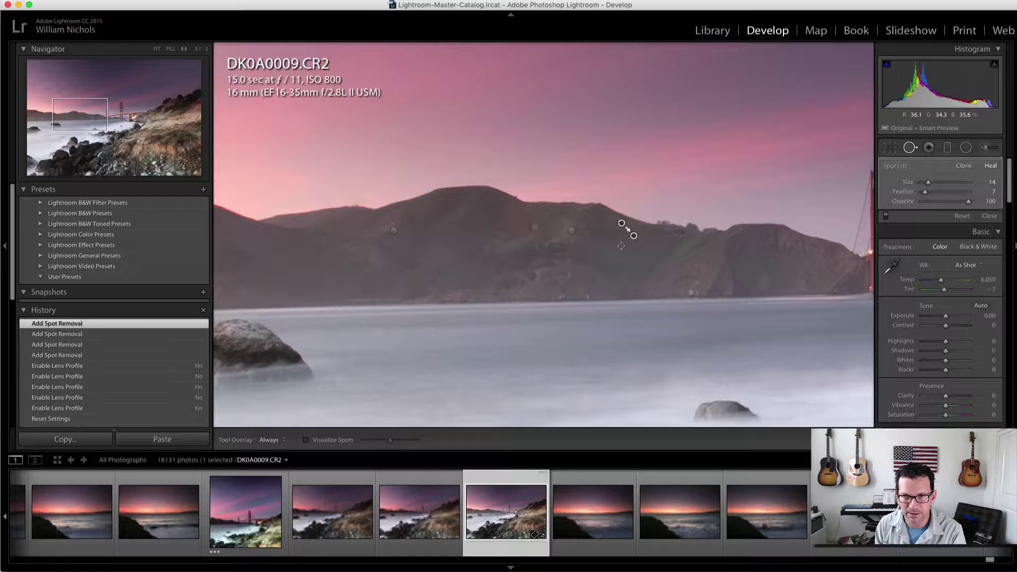
{"action": "left_click_drag", "start_coordinate": [592, 233], "coordinate": [583, 230]}
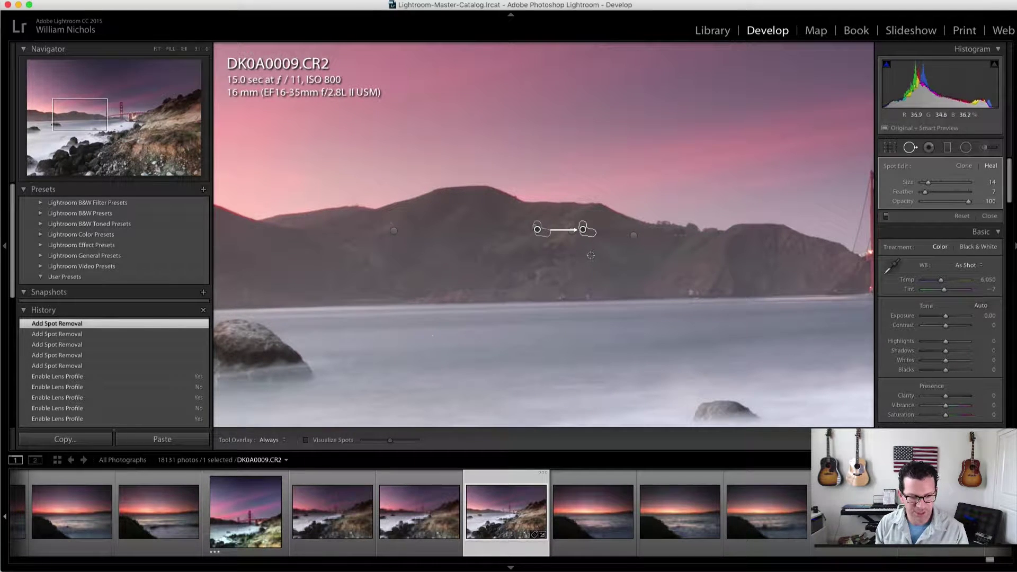
{"action": "key", "text": "q"}
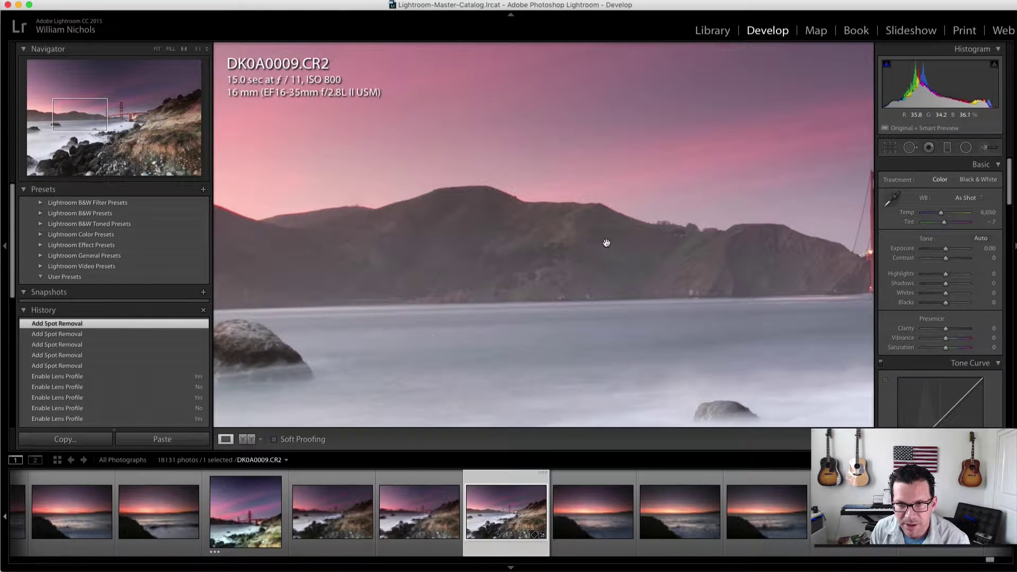
{"action": "left_click", "coordinate": [627, 264]}
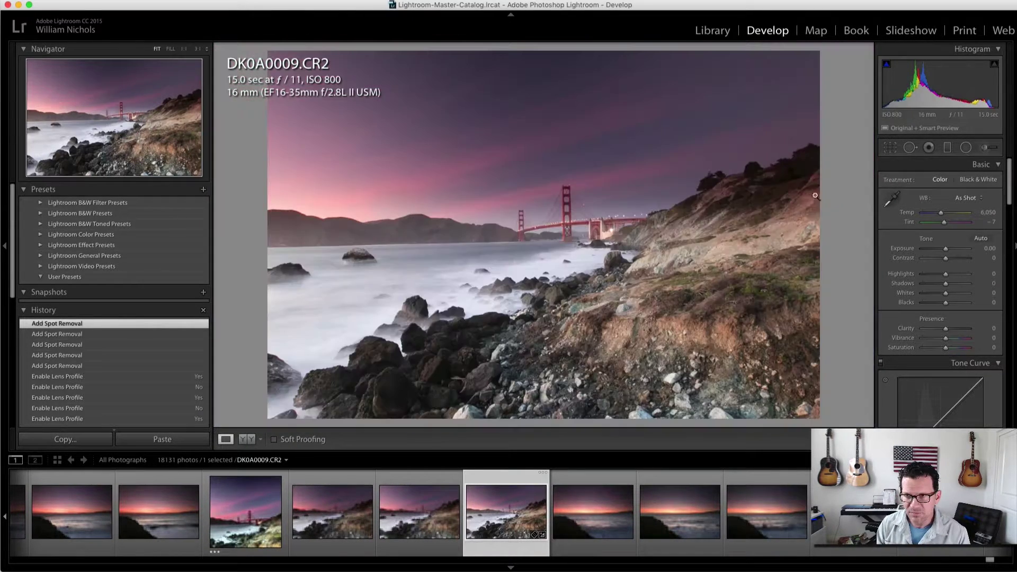
{"action": "left_click", "coordinate": [761, 200]}
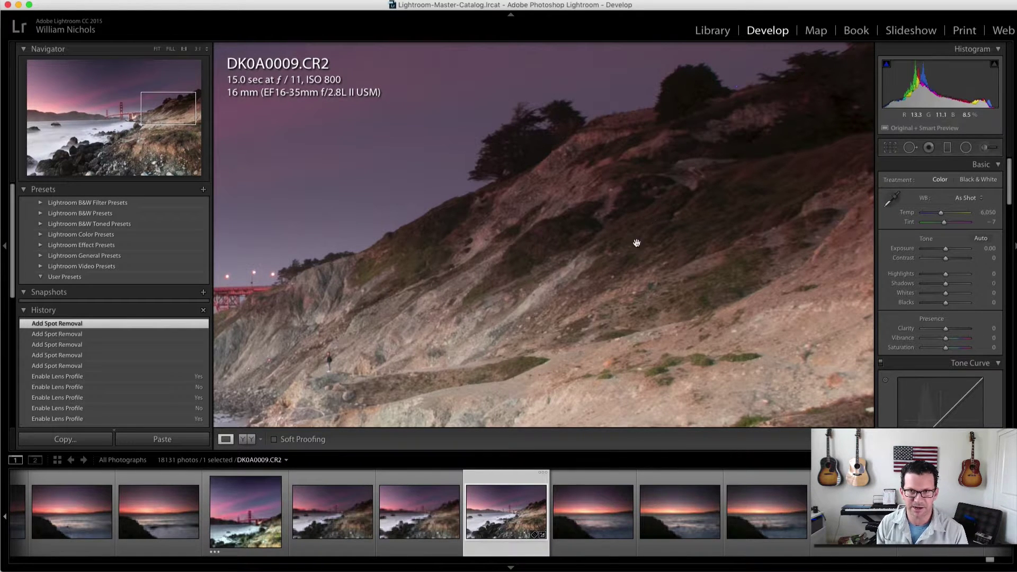
{"action": "left_click_drag", "start_coordinate": [693, 241], "coordinate": [638, 258]}
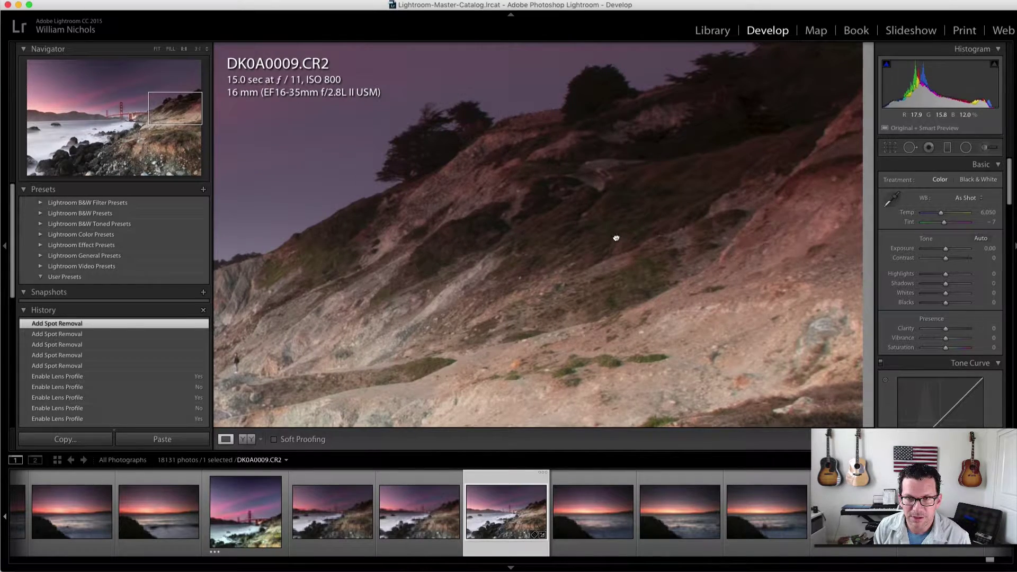
{"action": "left_click", "coordinate": [618, 242]}
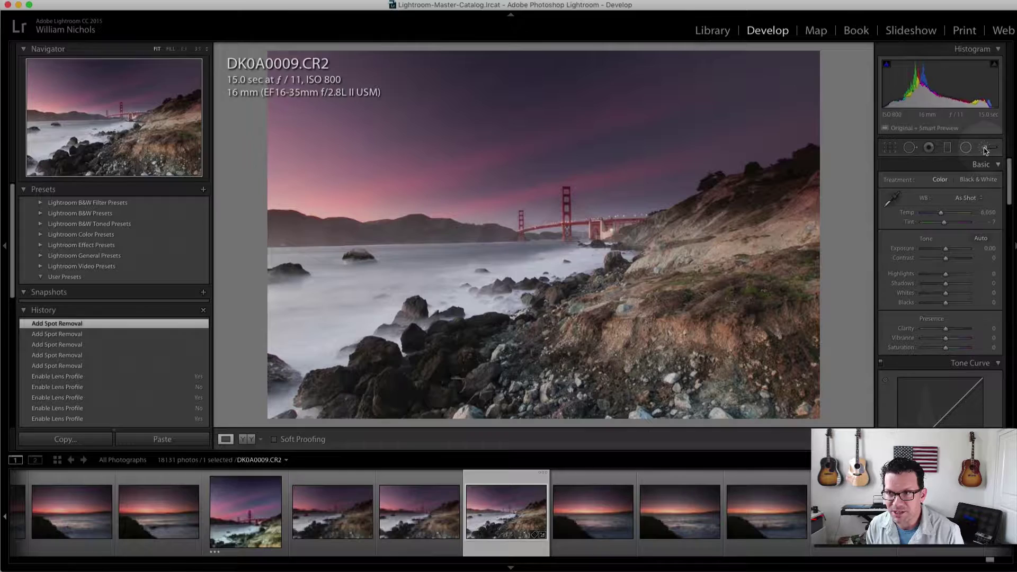
Paint an Adjustment Brush mask over the hillside and treeline
{"action": "left_click", "coordinate": [984, 147]}
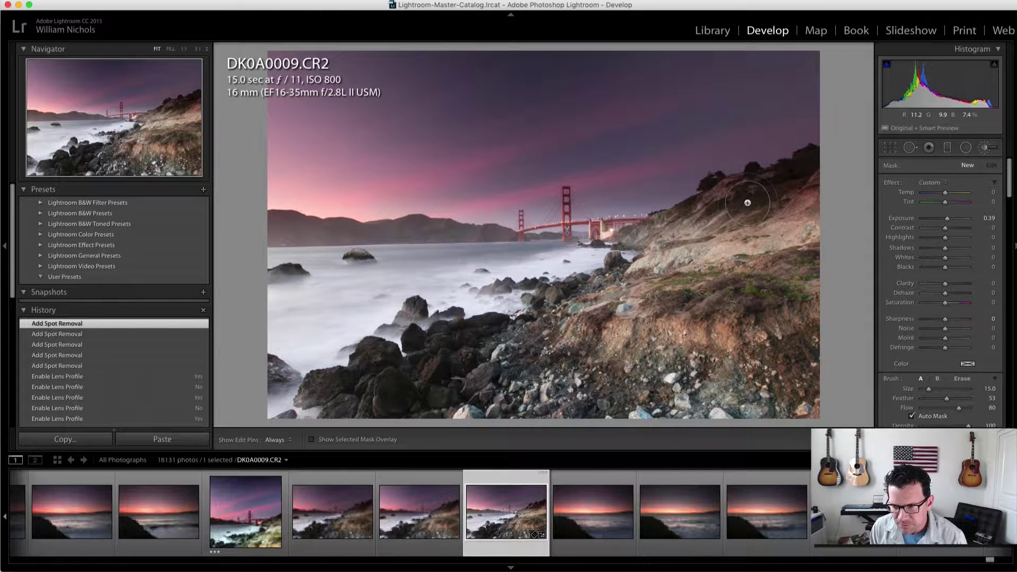
{"action": "scroll", "coordinate": [893, 354], "scroll_direction": "down", "scroll_amount": 3}
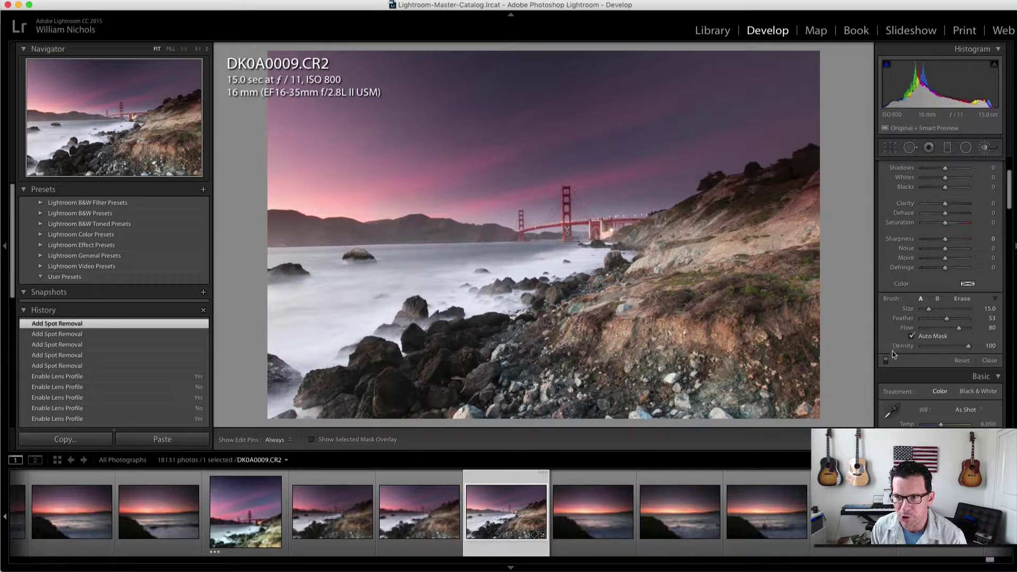
{"action": "left_click_drag", "start_coordinate": [1009, 198], "coordinate": [1009, 170]}
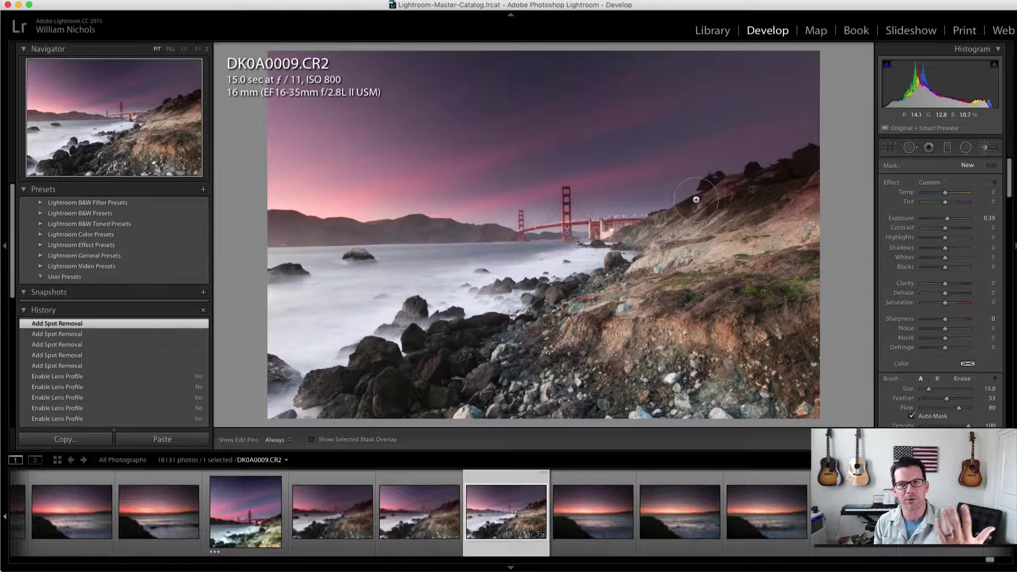
{"action": "key", "text": "h"}
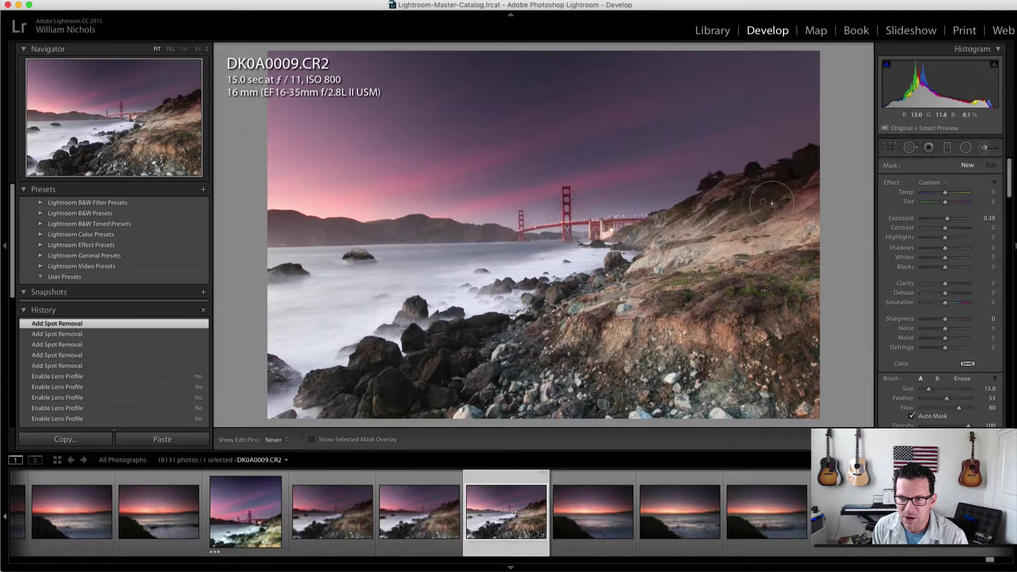
{"action": "mouse_move", "coordinate": [772, 203]}
{"action": "left_mouse_down"}
{"action": "mouse_move", "coordinate": [781, 192]}
{"action": "mouse_move", "coordinate": [752, 168]}
{"action": "left_mouse_up"}
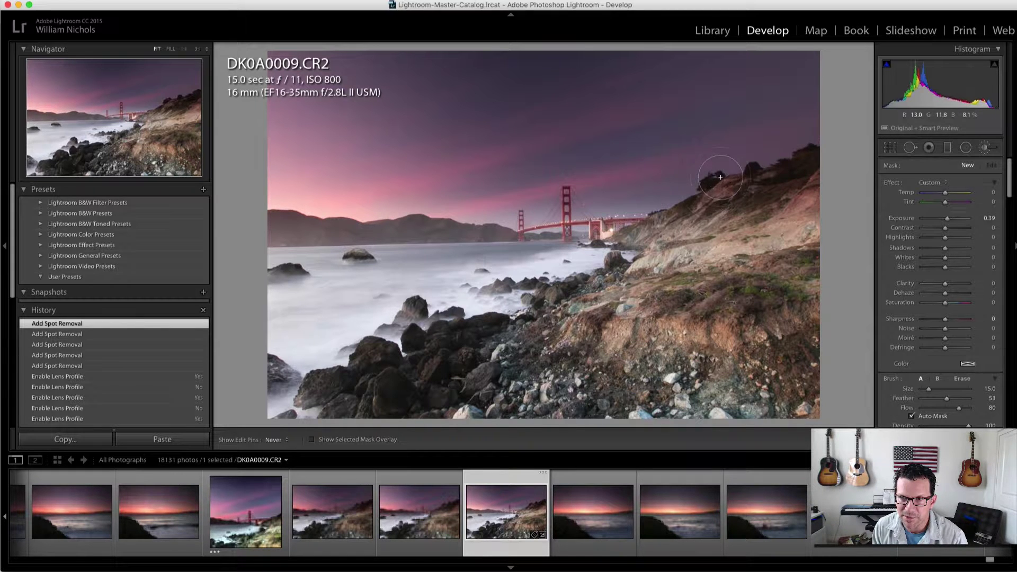
{"action": "mouse_move", "coordinate": [720, 176]}
{"action": "left_mouse_down"}
{"action": "mouse_move", "coordinate": [693, 204]}
{"action": "mouse_move", "coordinate": [708, 187]}
{"action": "mouse_move", "coordinate": [764, 189]}
{"action": "mouse_move", "coordinate": [802, 173]}
{"action": "mouse_move", "coordinate": [803, 211]}
{"action": "left_mouse_up"}
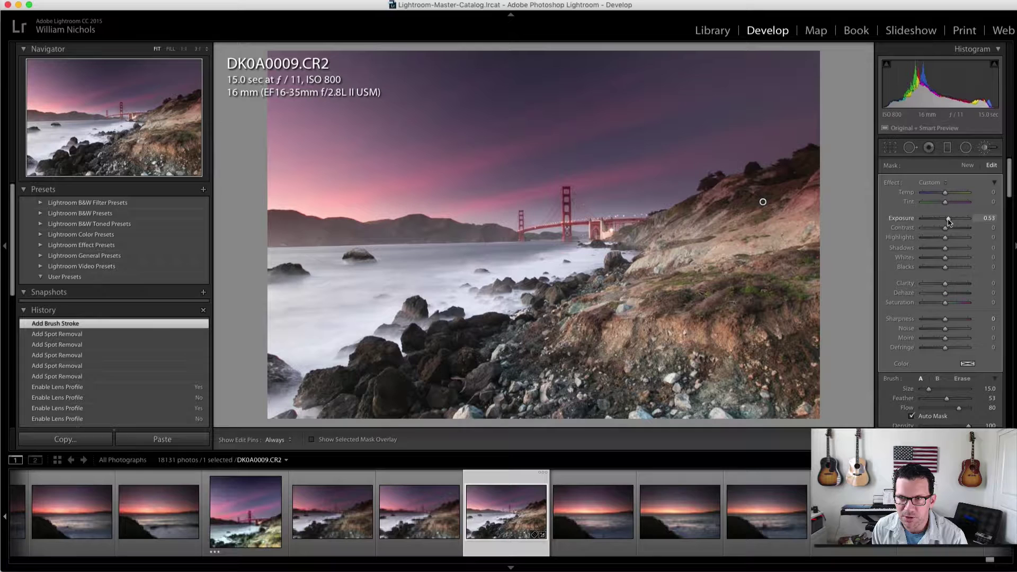
Raise the hillside adjustment to Exposure 0.92 and Shadows 50, then paint another stroke
{"action": "left_click_drag", "start_coordinate": [949, 225], "coordinate": [952, 222]}
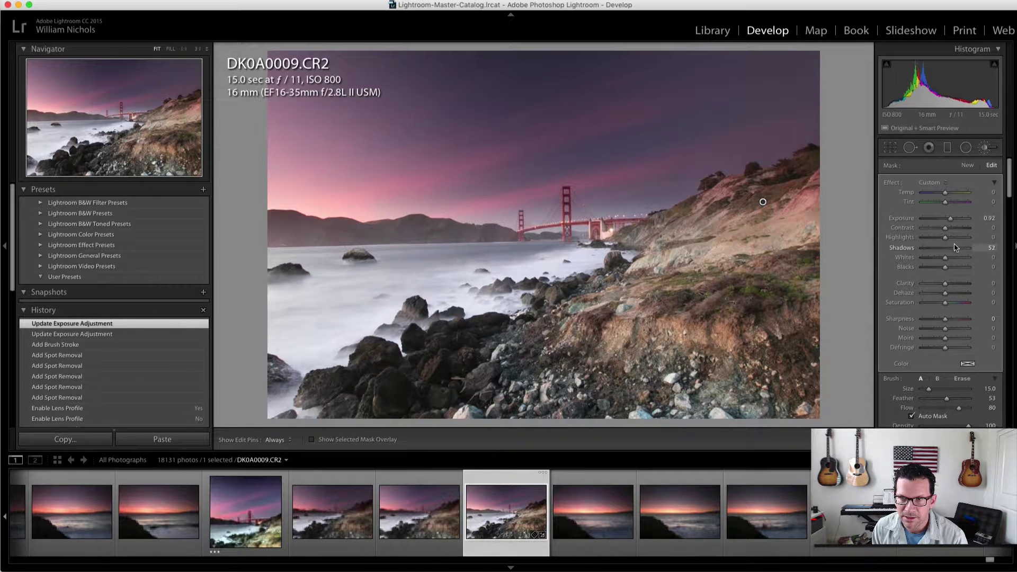
{"action": "left_click_drag", "start_coordinate": [956, 248], "coordinate": [955, 248]}
{"action": "key", "text": "h"}
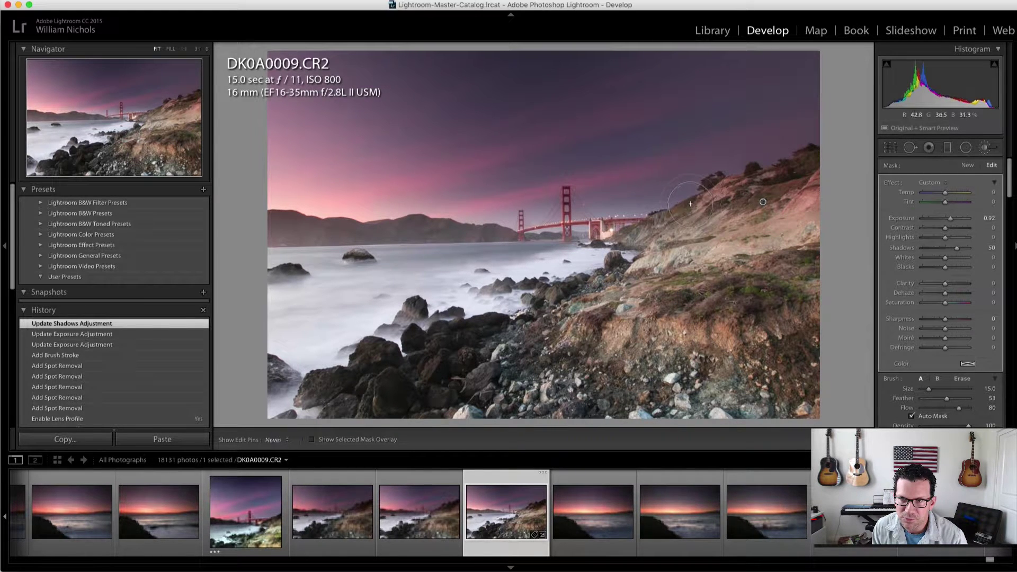
{"action": "left_click_drag", "start_coordinate": [726, 206], "coordinate": [763, 201]}
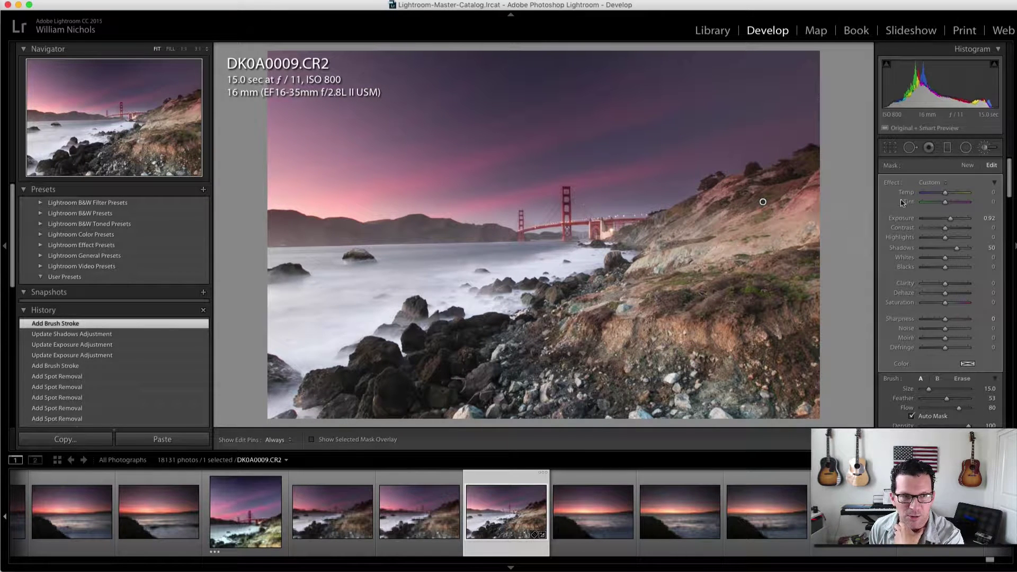
{"action": "left_click", "coordinate": [100, 366]}
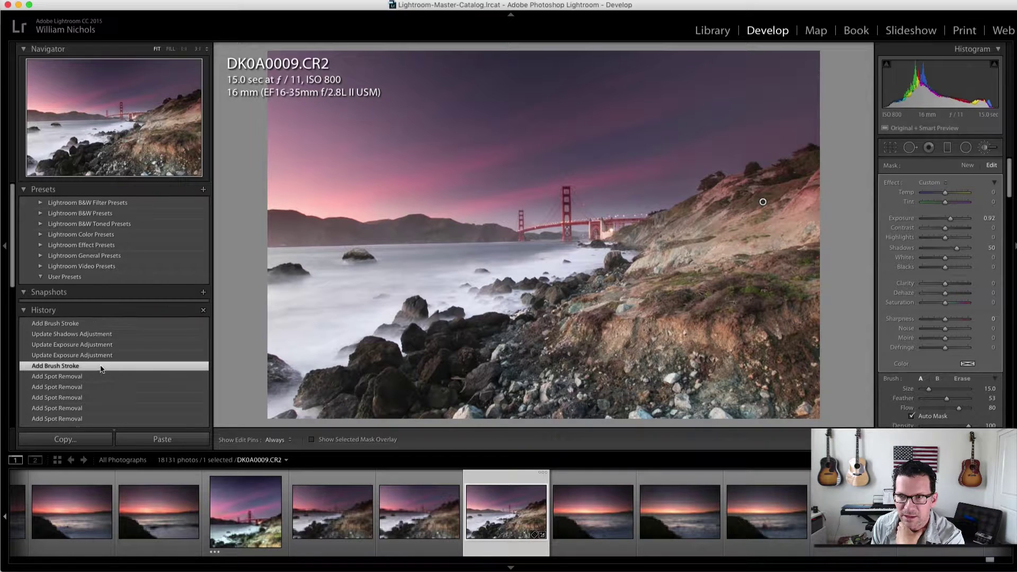
{"action": "left_click", "coordinate": [100, 323]}
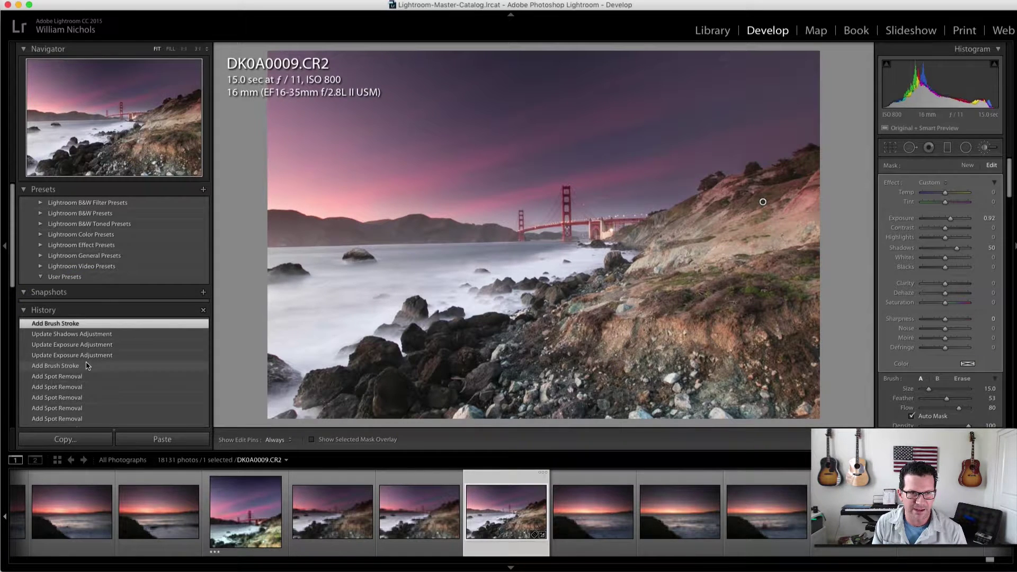
{"action": "left_click", "coordinate": [86, 365]}
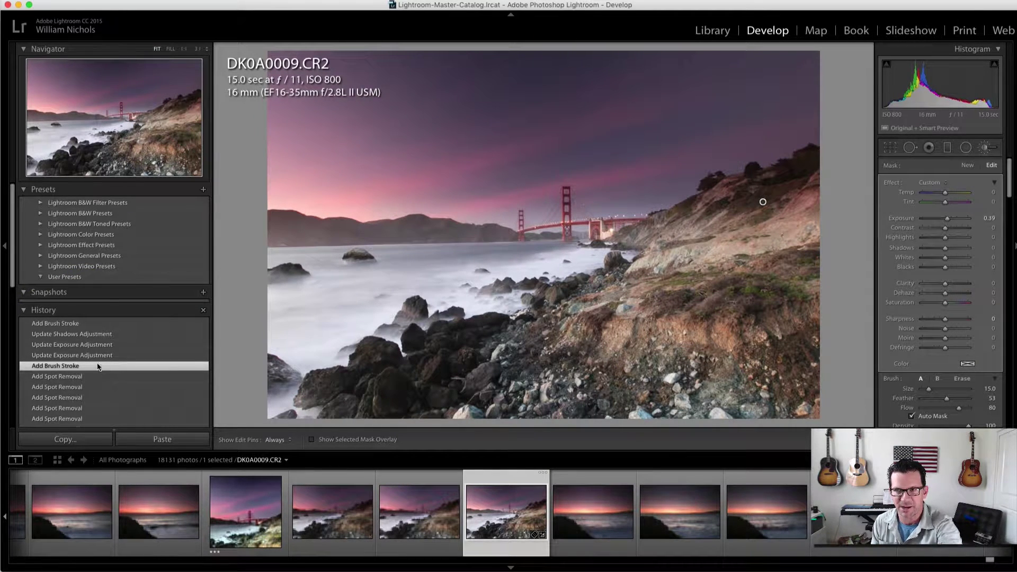
{"action": "left_click", "coordinate": [99, 325]}
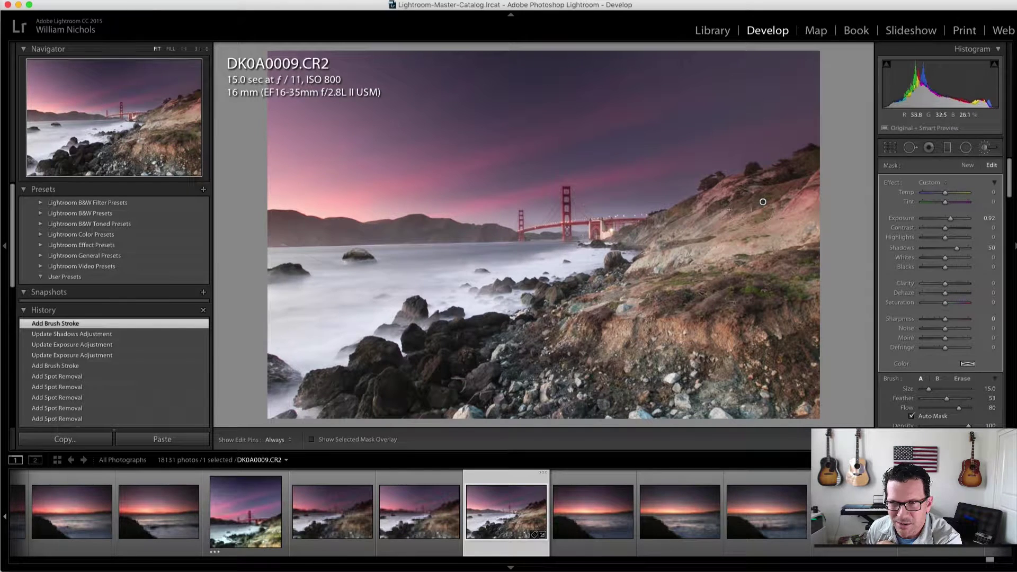
Set the hillside brush adjustment's Temp to 16 and Tint to -6
{"action": "left_click", "coordinate": [949, 196]}
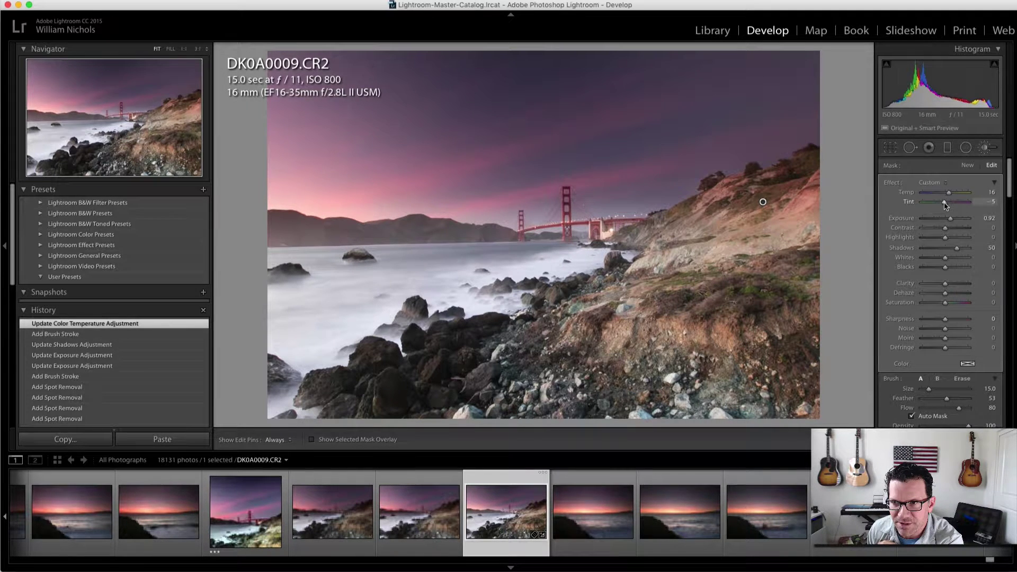
{"action": "left_click", "coordinate": [943, 203]}
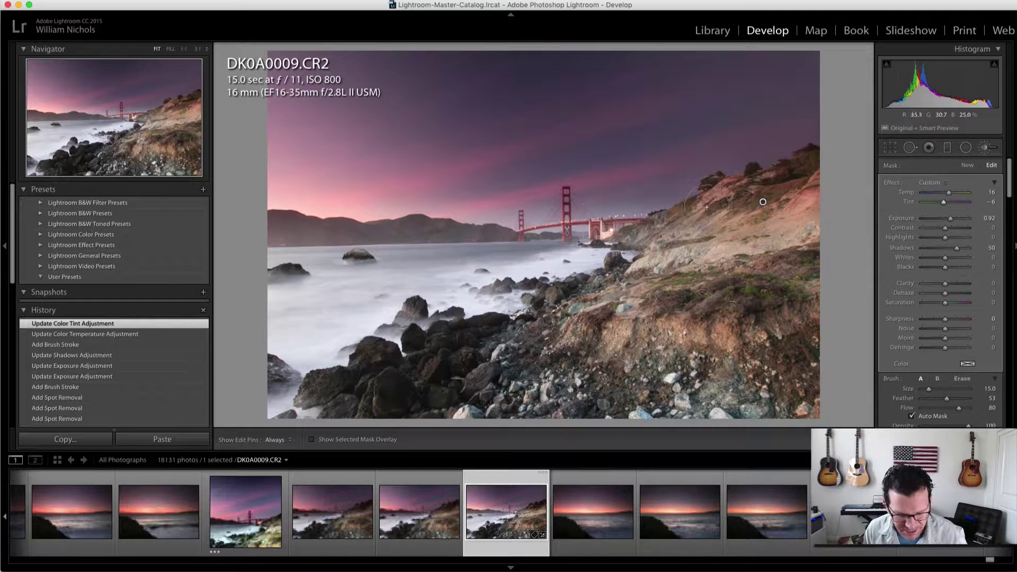
Zoom in and paint the brightening adjustment near the trees, undoing a stray sky stroke
{"action": "left_click_drag", "start_coordinate": [698, 191], "coordinate": [710, 181]}
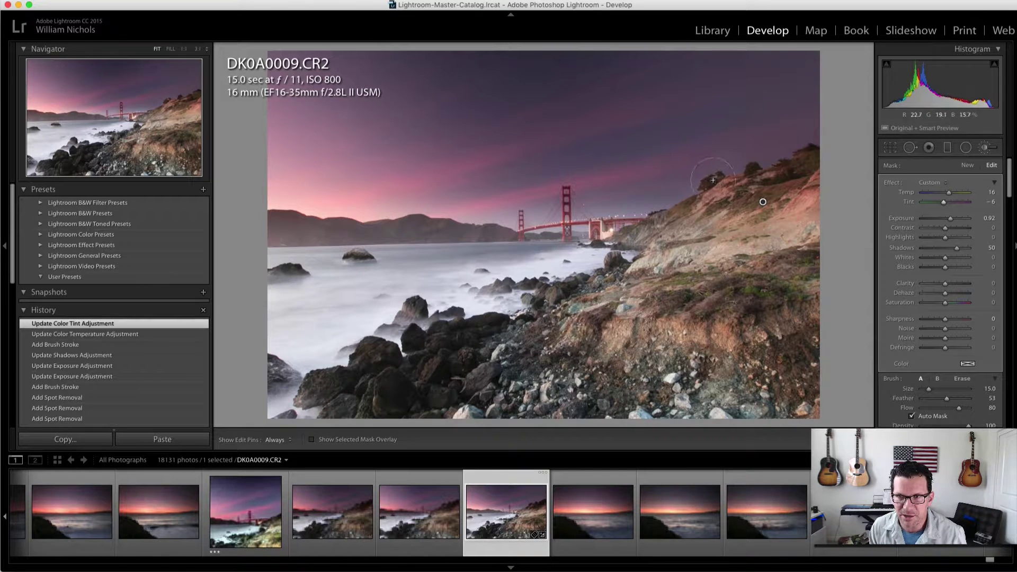
{"action": "key", "text": "z"}
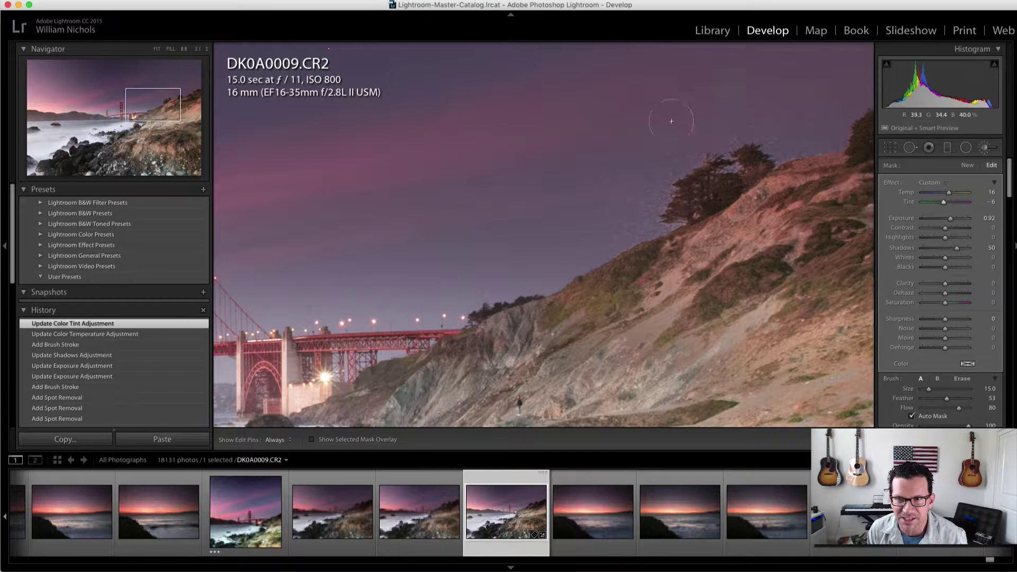
{"action": "scroll", "coordinate": [708, 148], "scroll_direction": "up", "scroll_amount": 2}
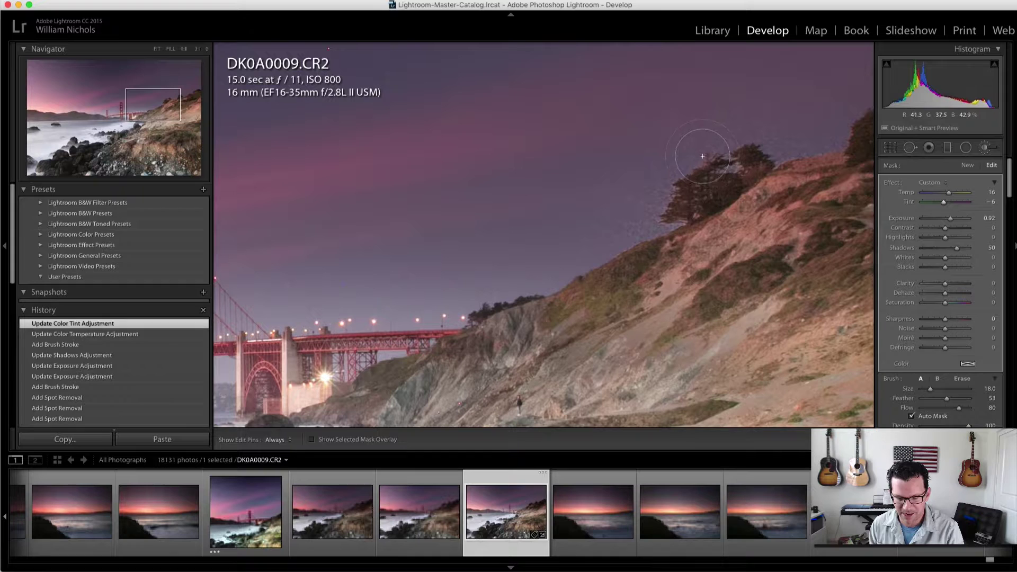
{"action": "scroll", "coordinate": [705, 162], "scroll_direction": "up", "scroll_amount": 1}
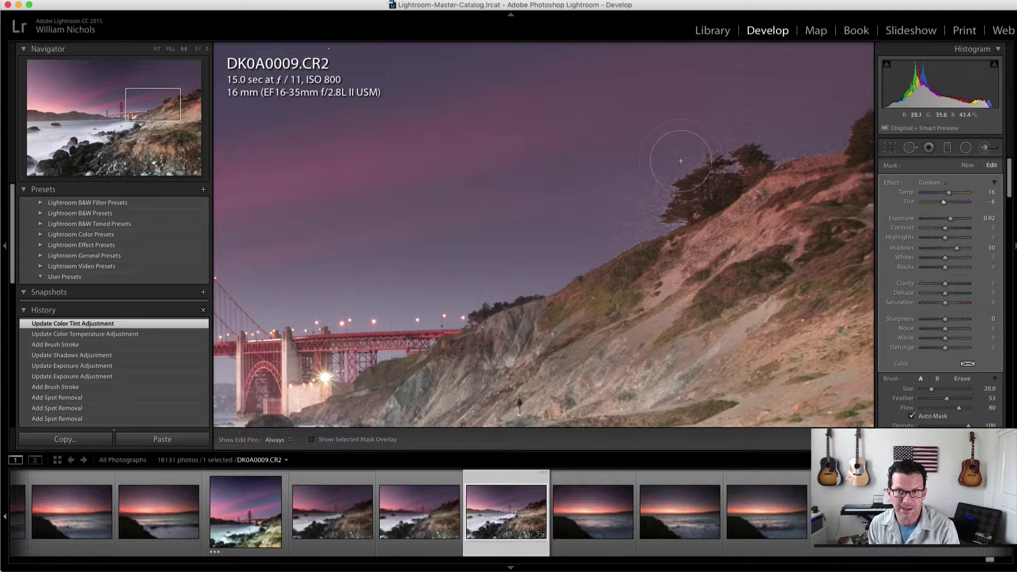
{"action": "scroll", "coordinate": [676, 161], "scroll_direction": "up", "scroll_amount": 1}
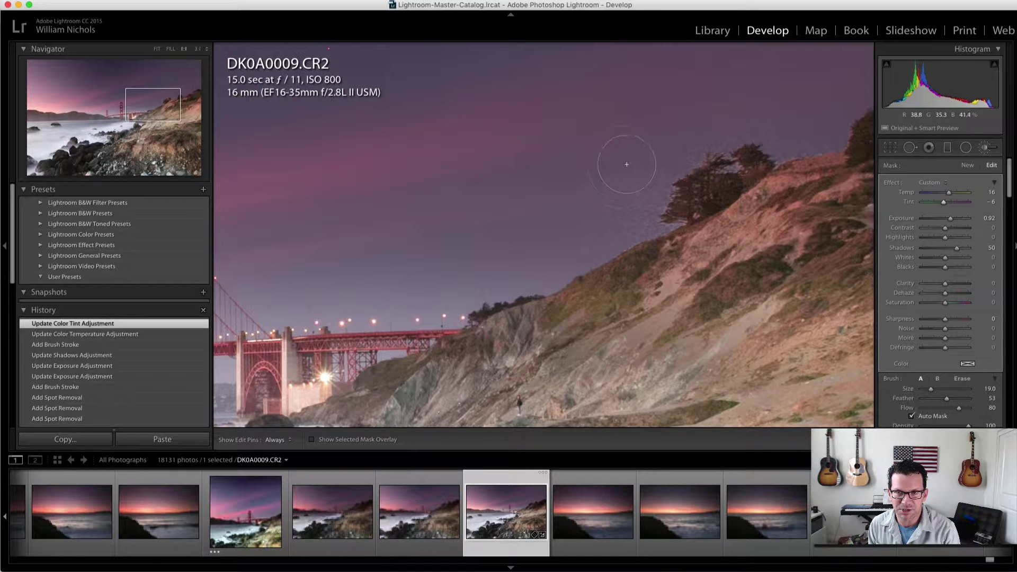
{"action": "left_click_drag", "start_coordinate": [602, 180], "coordinate": [637, 203]}
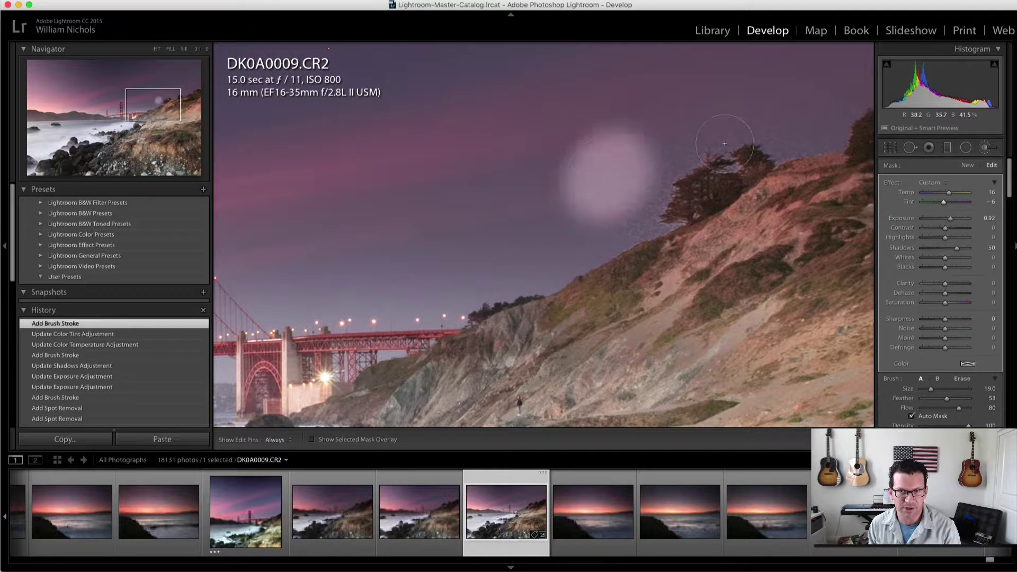
{"action": "key", "text": "ctrl+z"}
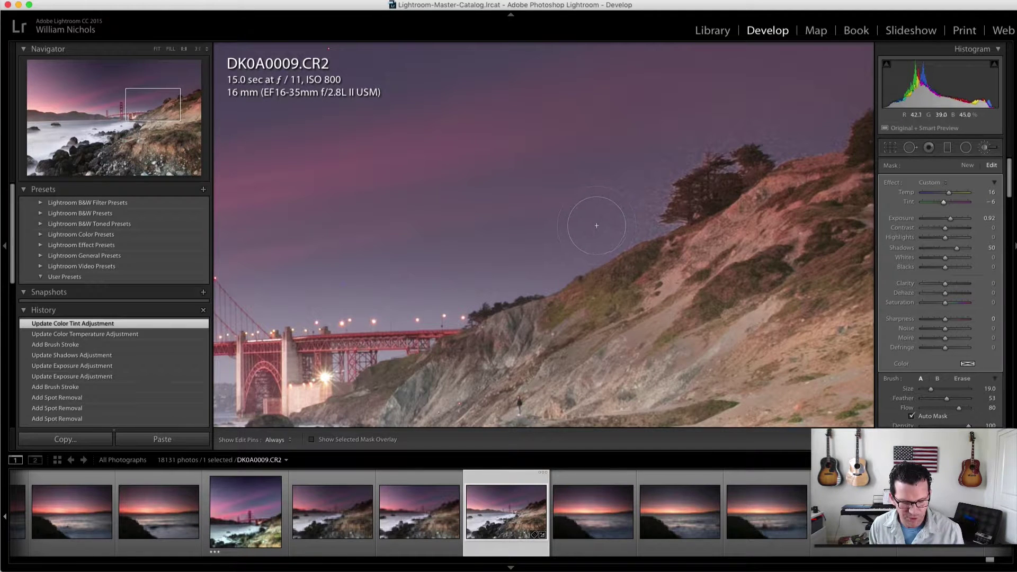
{"action": "key", "text": "alt"}
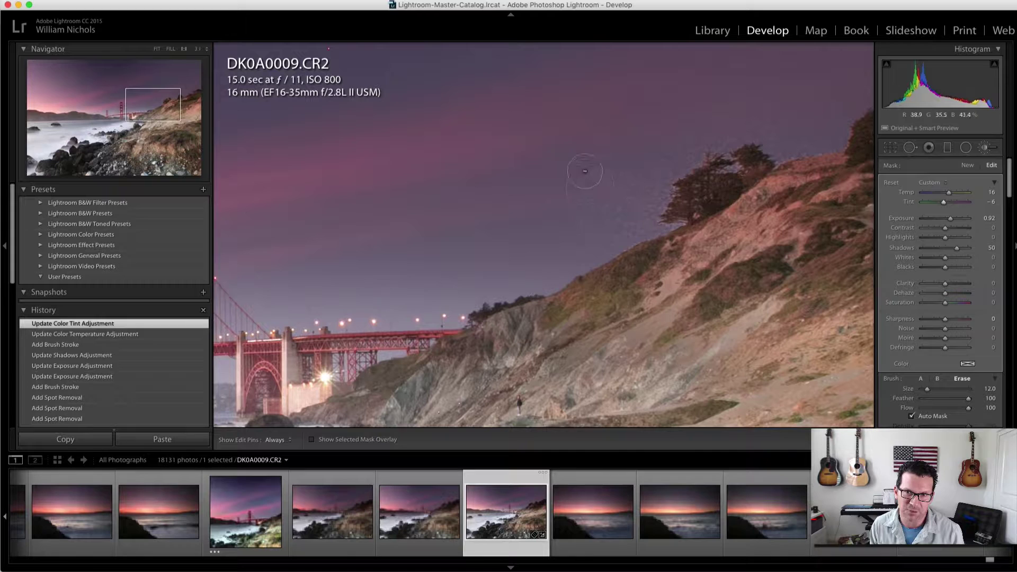
{"action": "key", "text": "alt"}
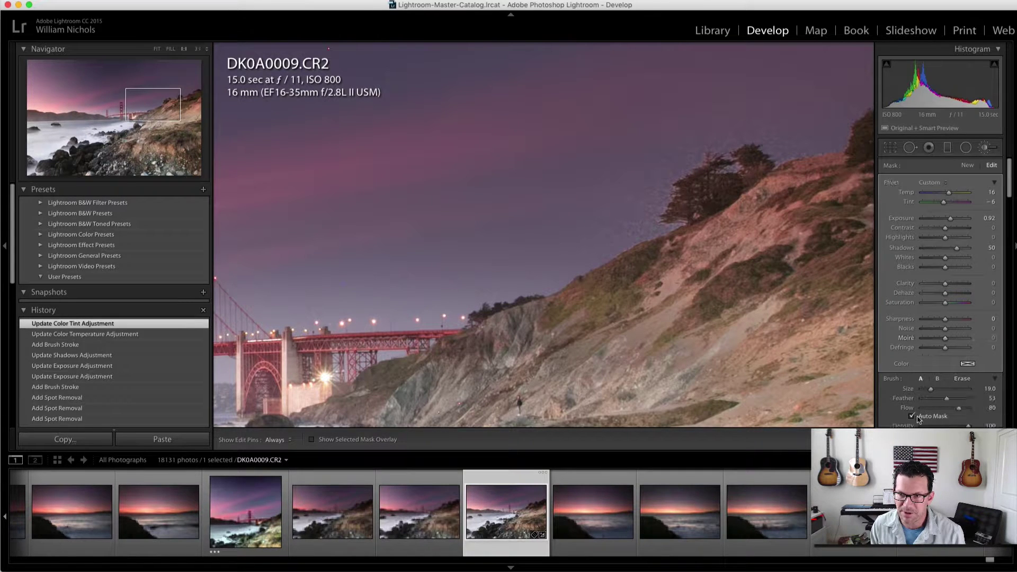
{"action": "key", "text": "alt"}
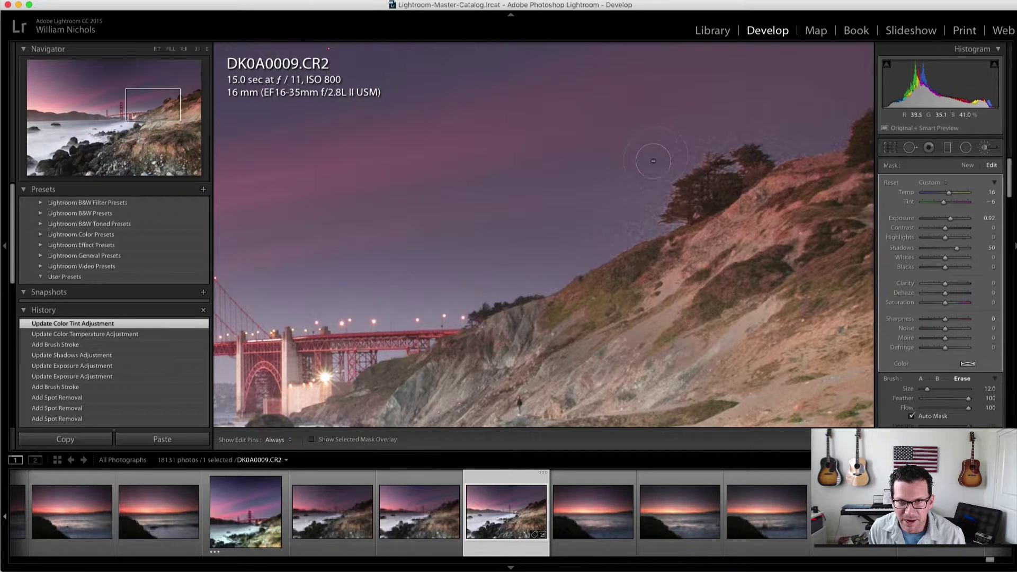
{"action": "key", "text": "h"}
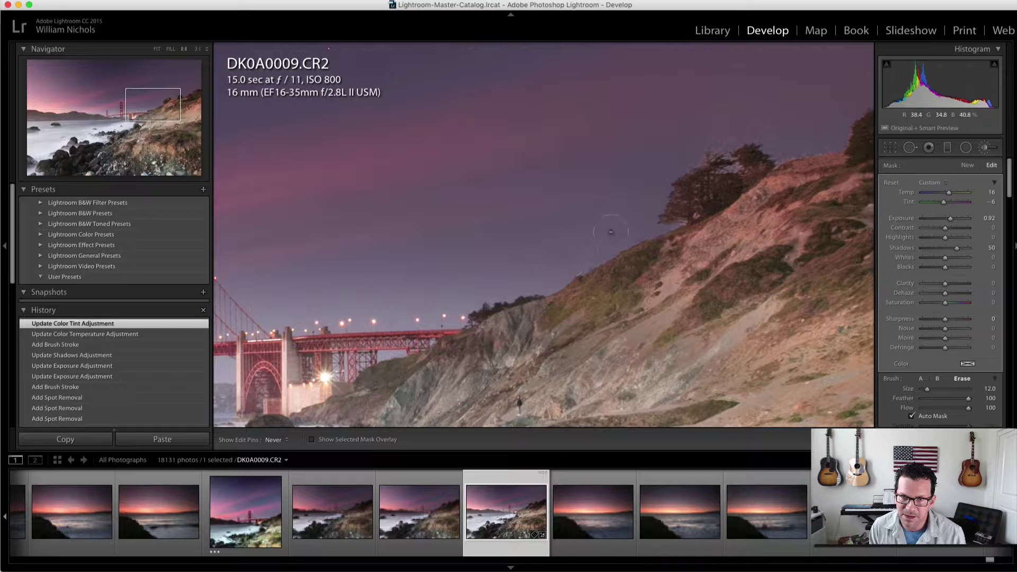
Erase adjustment spill from the sky and treetops, and paint one more adjustment stroke
{"action": "left_click_drag", "start_coordinate": [565, 221], "coordinate": [616, 215]}
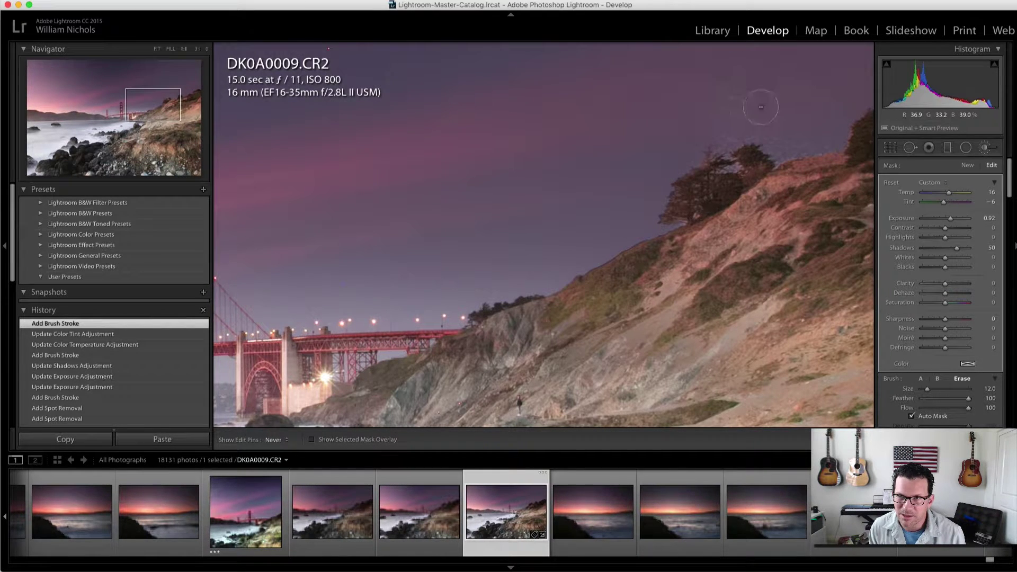
{"action": "left_click_drag", "start_coordinate": [734, 158], "coordinate": [738, 169]}
{"action": "left_click", "coordinate": [729, 149]}
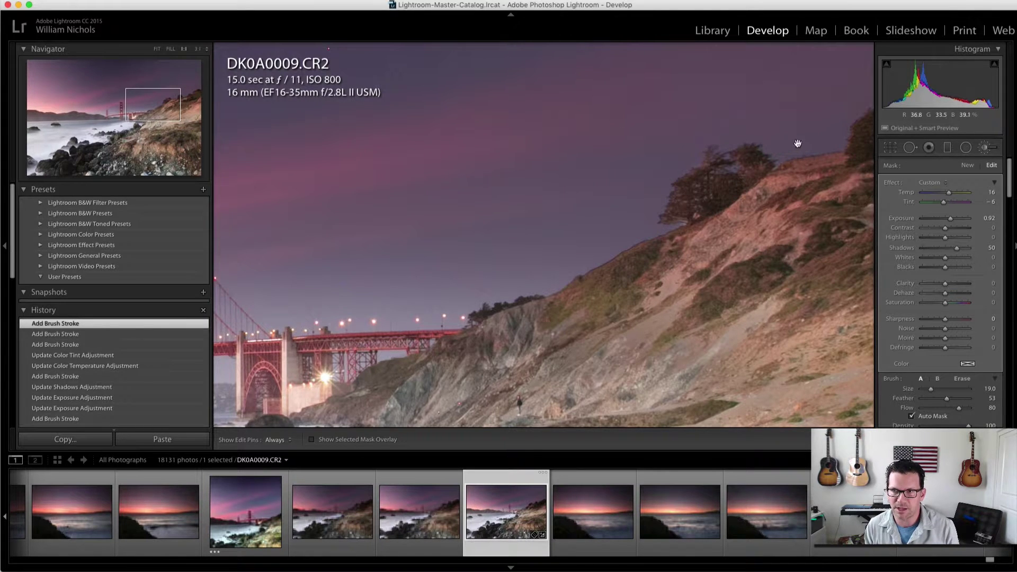
{"action": "left_click_drag", "start_coordinate": [799, 159], "coordinate": [678, 195]}
{"action": "key", "text": "alt"}
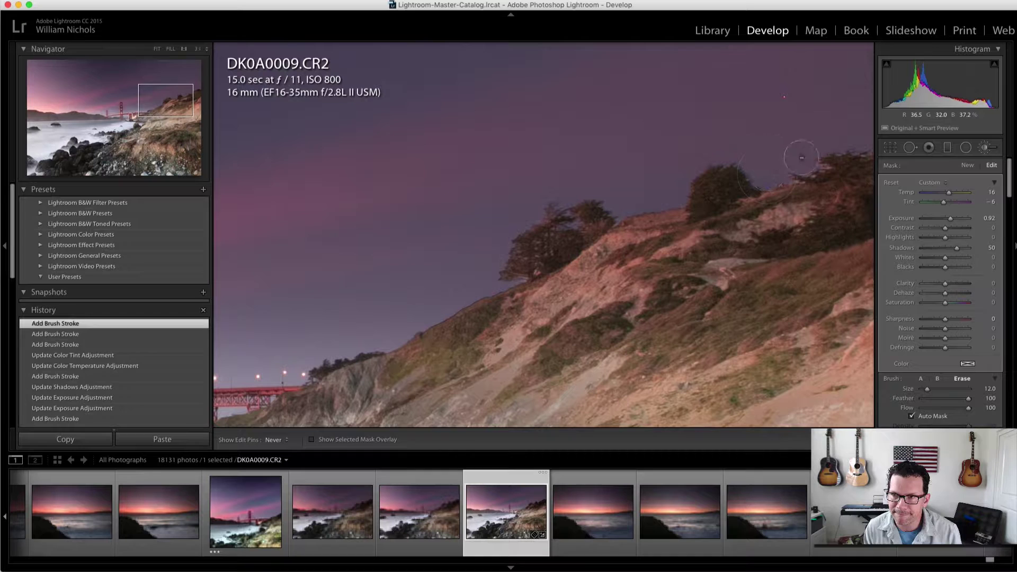
{"action": "left_click_drag", "start_coordinate": [827, 62], "coordinate": [739, 112]}
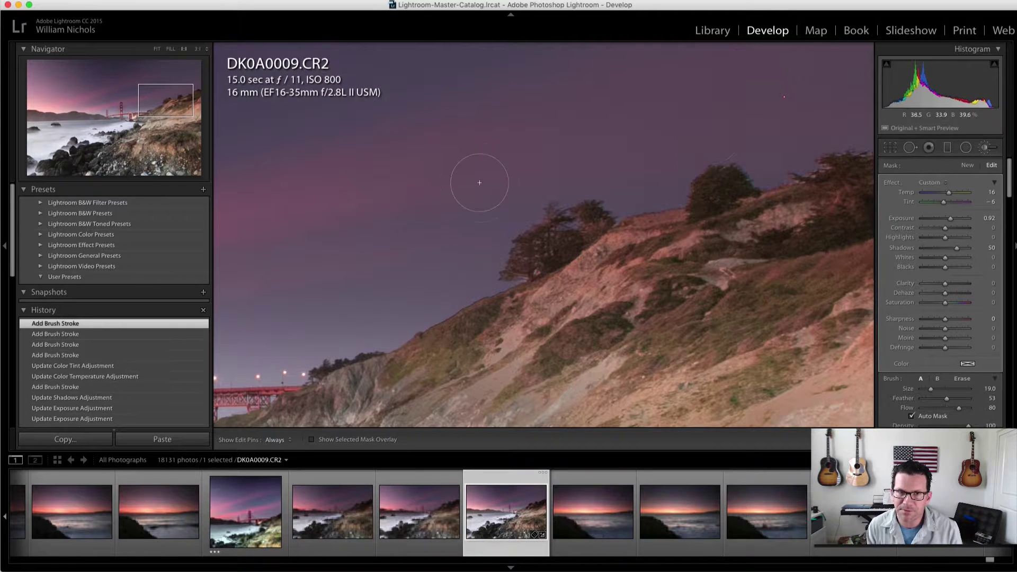
{"action": "mouse_move", "coordinate": [477, 183]}
{"action": "left_mouse_down"}
{"action": "mouse_move", "coordinate": [451, 264]}
{"action": "mouse_move", "coordinate": [383, 206]}
{"action": "left_mouse_up"}
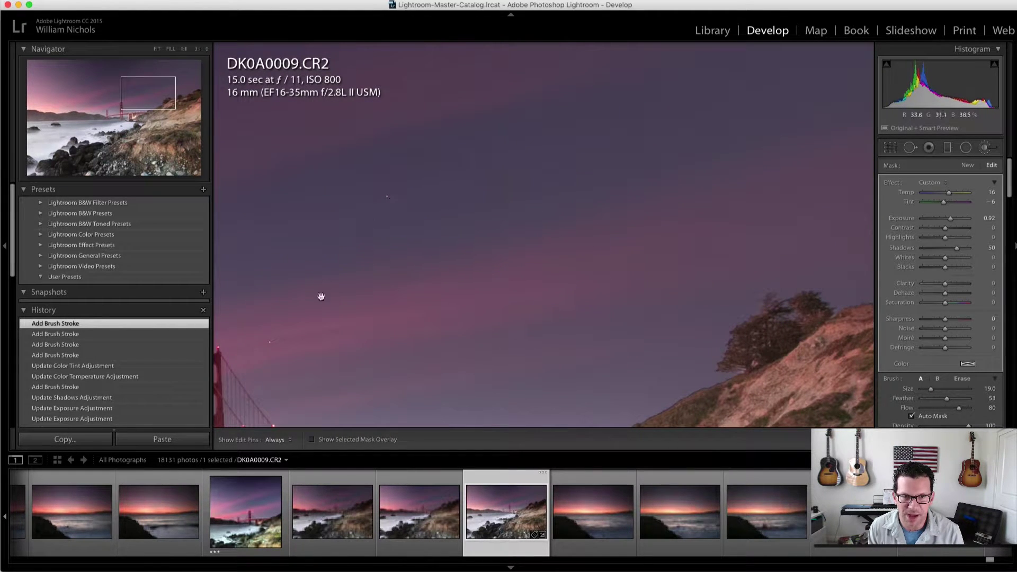
{"action": "left_click_drag", "start_coordinate": [321, 297], "coordinate": [431, 273]}
{"action": "scroll", "coordinate": [374, 298], "scroll_direction": "up", "scroll_amount": 2}
{"action": "scroll", "coordinate": [409, 283], "scroll_direction": "up", "scroll_amount": 2}
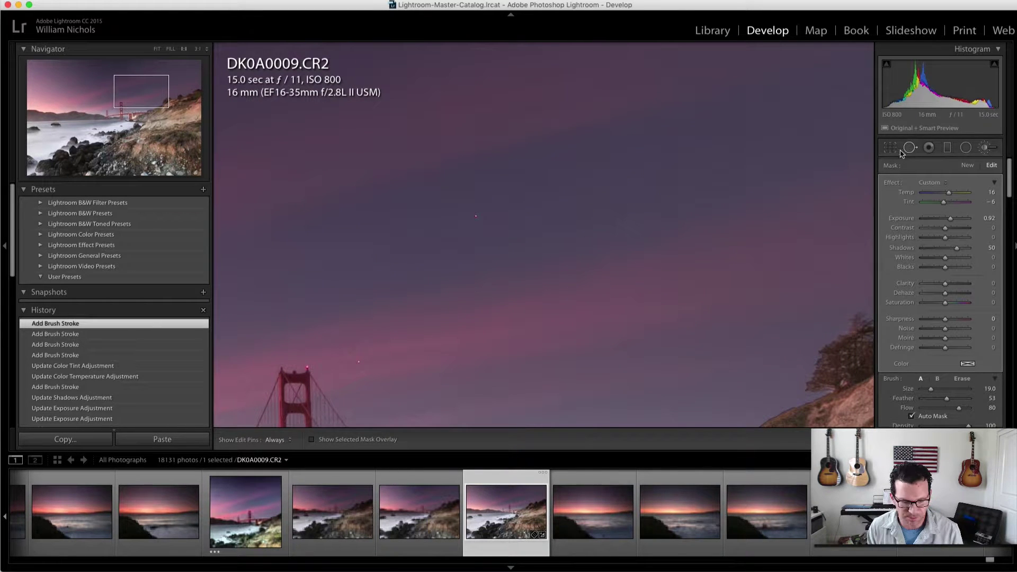
Heal several dust specks in the sky with Spot Removal at 1:1
{"action": "key", "text": "q"}
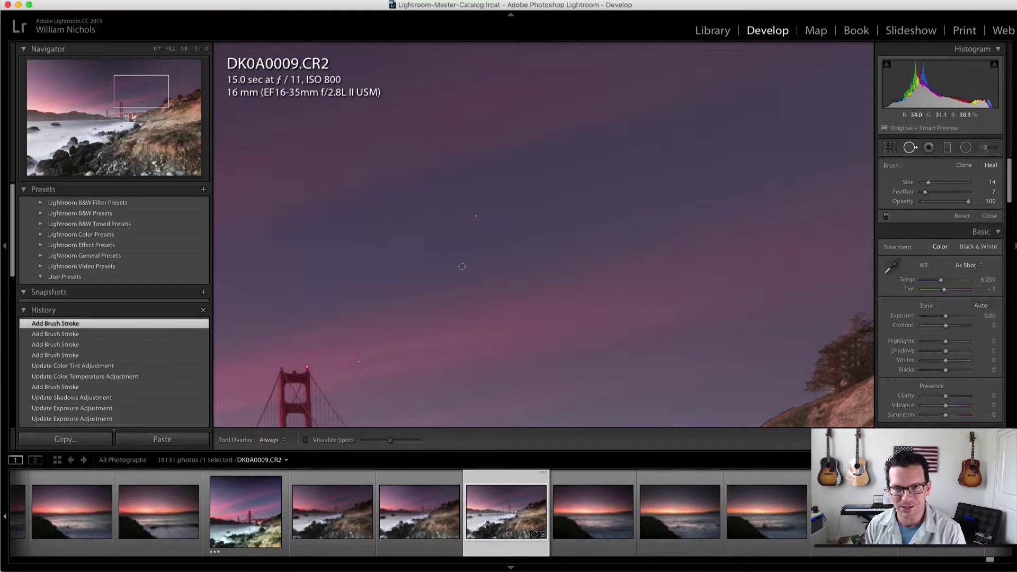
{"action": "left_click", "coordinate": [474, 216]}
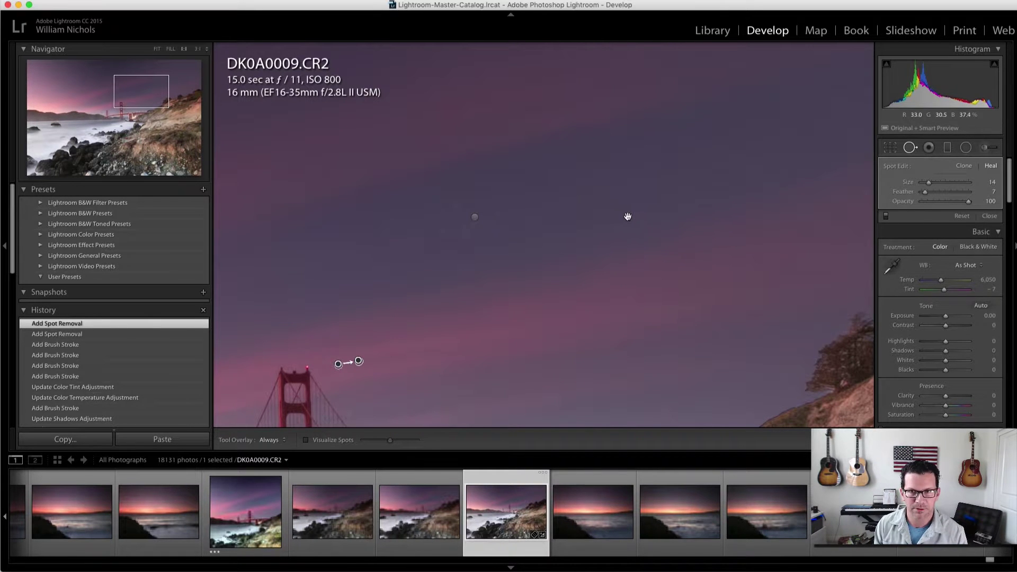
{"action": "left_click_drag", "start_coordinate": [652, 192], "coordinate": [568, 244]}
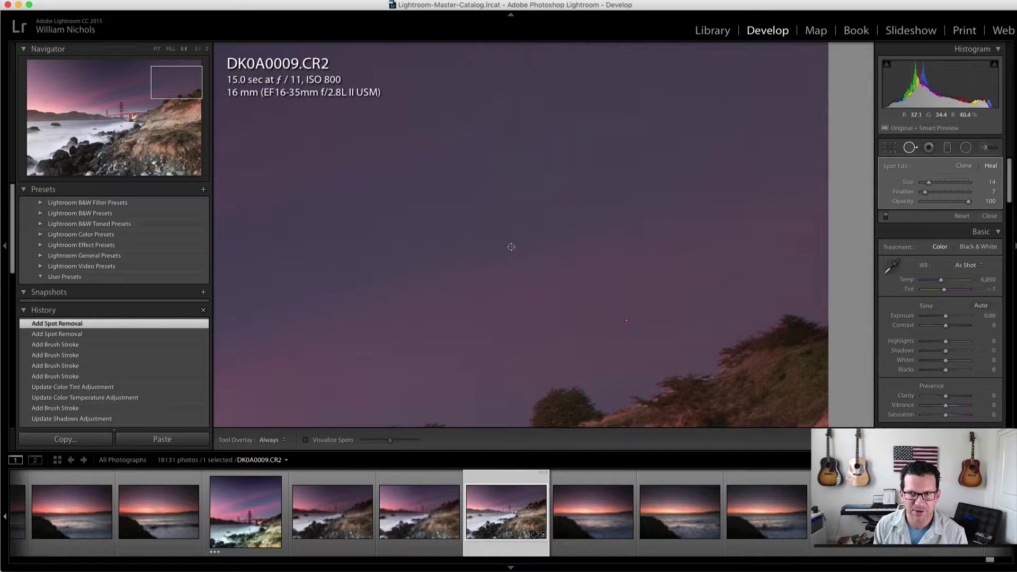
{"action": "left_click", "coordinate": [627, 320]}
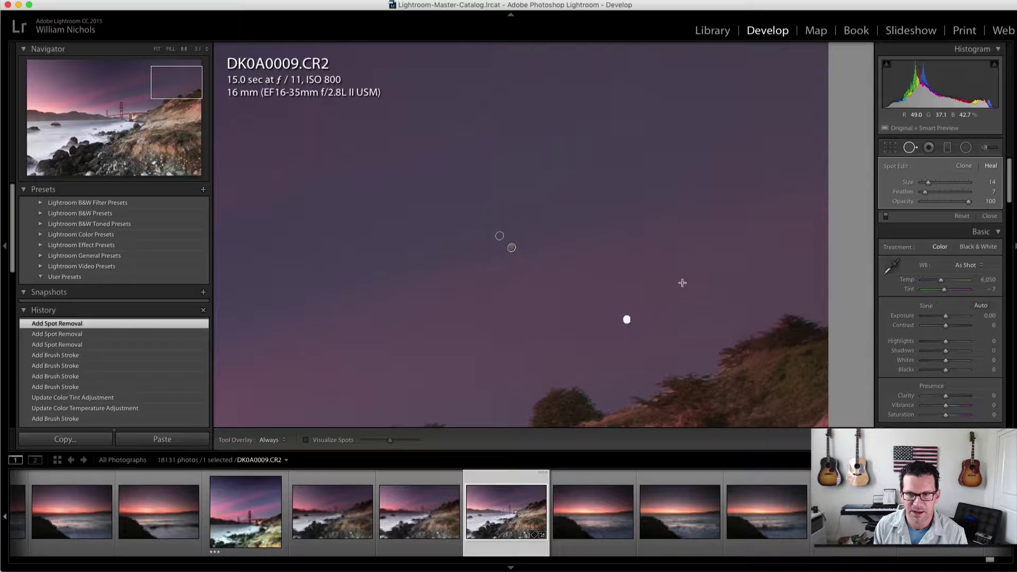
{"action": "left_click_drag", "start_coordinate": [627, 320], "coordinate": [617, 250]}
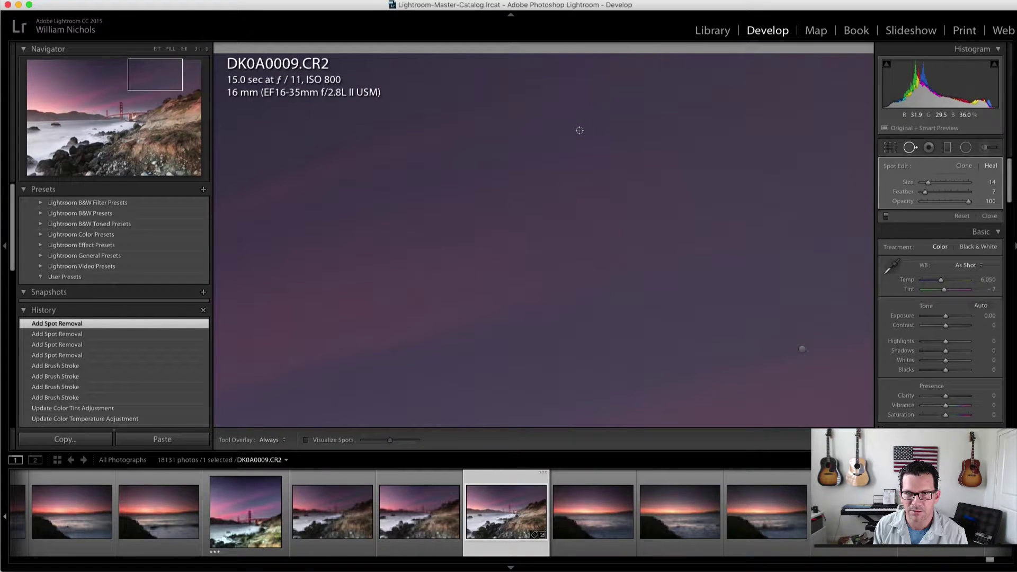
{"action": "left_click", "coordinate": [579, 130]}
{"action": "left_click_drag", "start_coordinate": [538, 231], "coordinate": [471, 142]}
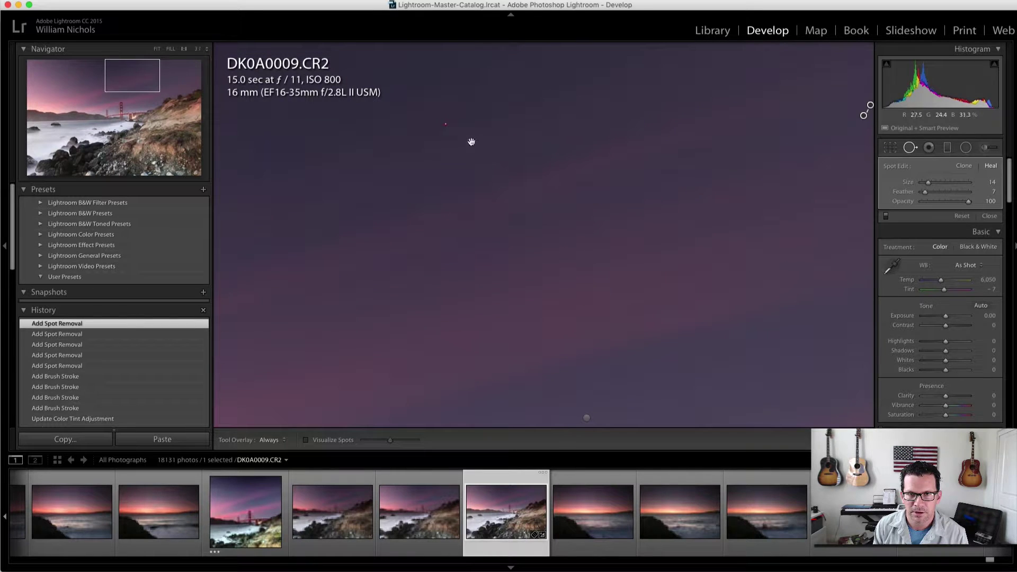
{"action": "key", "text": "Escape"}
Heal another speck above the hills, adjusting its source, then zoom out to the full photo
{"action": "left_click_drag", "start_coordinate": [447, 127], "coordinate": [563, 216]}
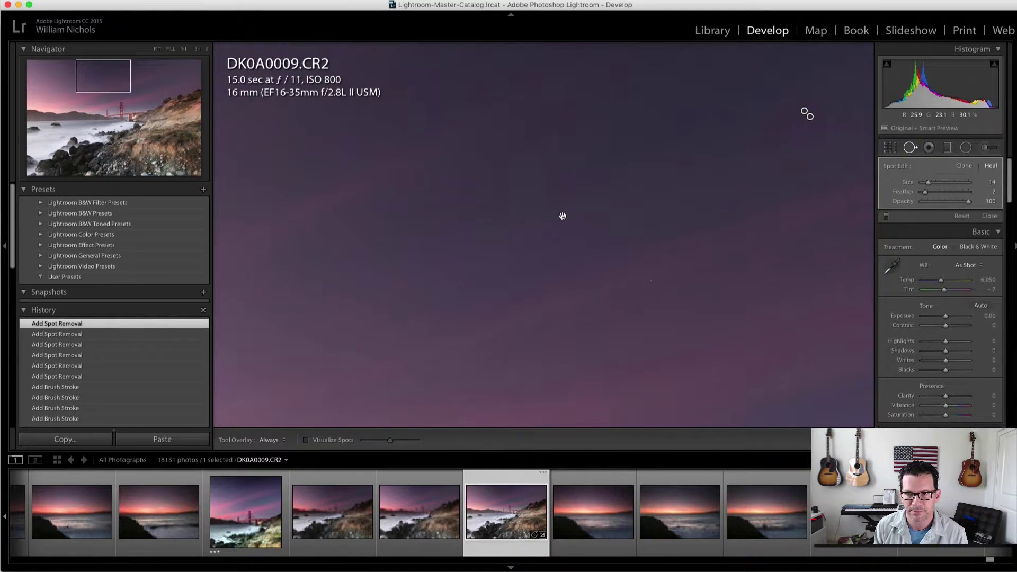
{"action": "left_click_drag", "start_coordinate": [561, 216], "coordinate": [495, 238]}
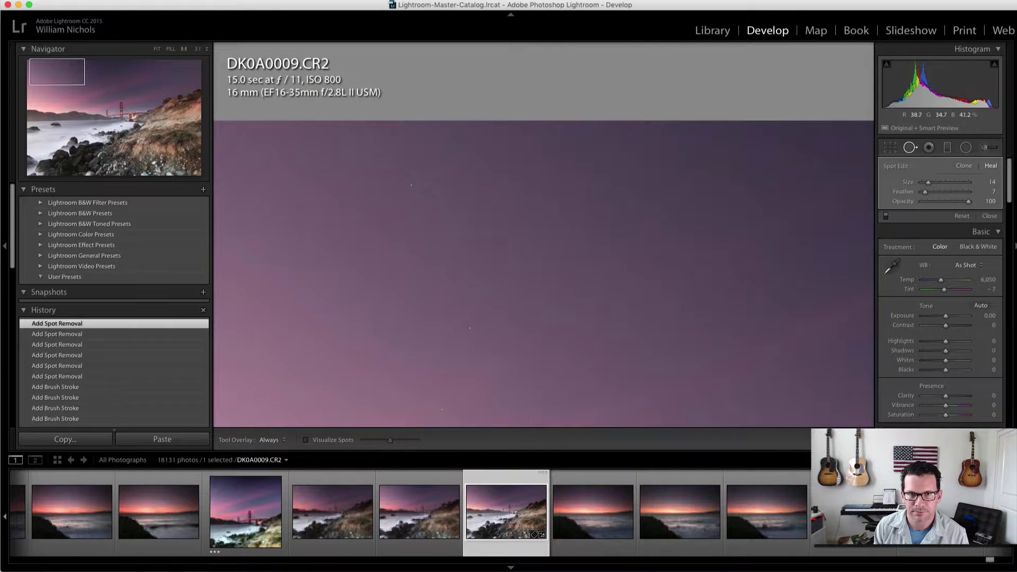
{"action": "scroll", "coordinate": [480, 279], "scroll_direction": "down", "scroll_amount": 2}
{"action": "scroll", "coordinate": [527, 249], "scroll_direction": "down", "scroll_amount": 2}
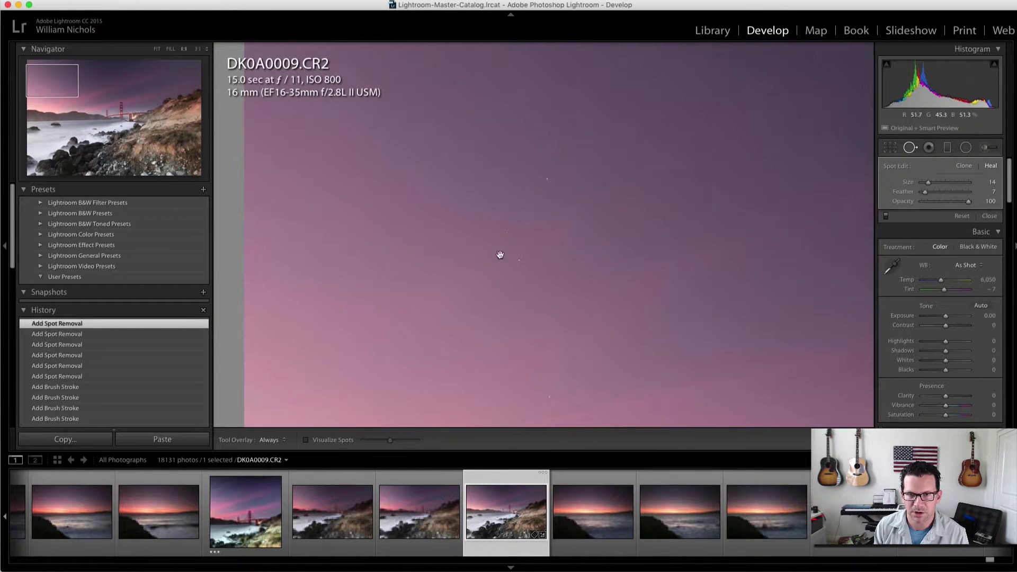
{"action": "scroll", "coordinate": [500, 254], "scroll_direction": "down", "scroll_amount": 2}
{"action": "scroll", "coordinate": [497, 252], "scroll_direction": "down", "scroll_amount": 2}
{"action": "scroll", "coordinate": [483, 267], "scroll_direction": "down", "scroll_amount": 2}
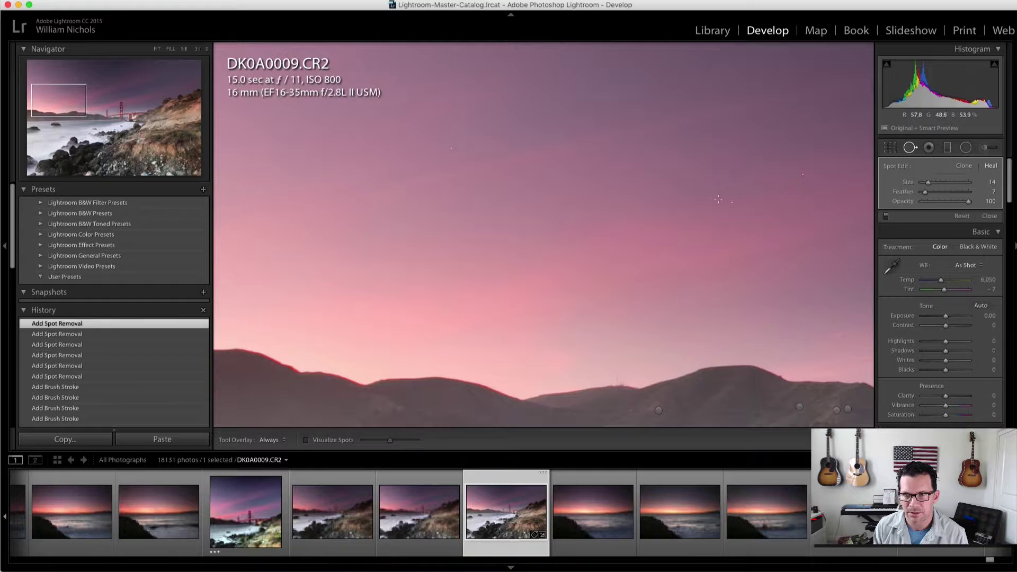
{"action": "key", "text": "Escape"}
{"action": "left_click", "coordinate": [732, 202]}
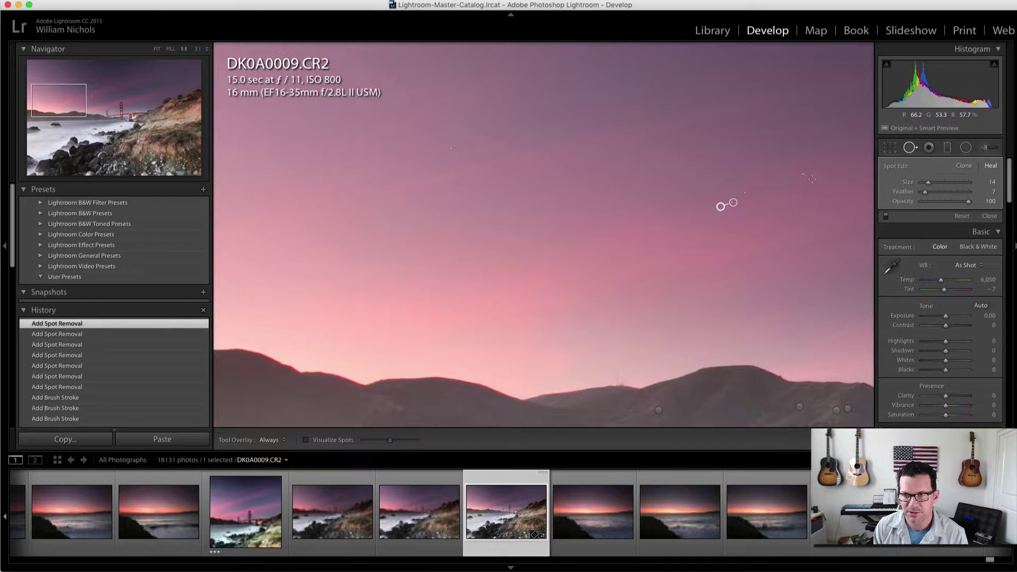
{"action": "mouse_move", "coordinate": [804, 174]}
{"action": "left_mouse_down"}
{"action": "mouse_move", "coordinate": [795, 200]}
{"action": "mouse_move", "coordinate": [620, 256]}
{"action": "mouse_move", "coordinate": [593, 223]}
{"action": "left_mouse_up"}
{"action": "left_click_drag", "start_coordinate": [715, 239], "coordinate": [606, 241]}
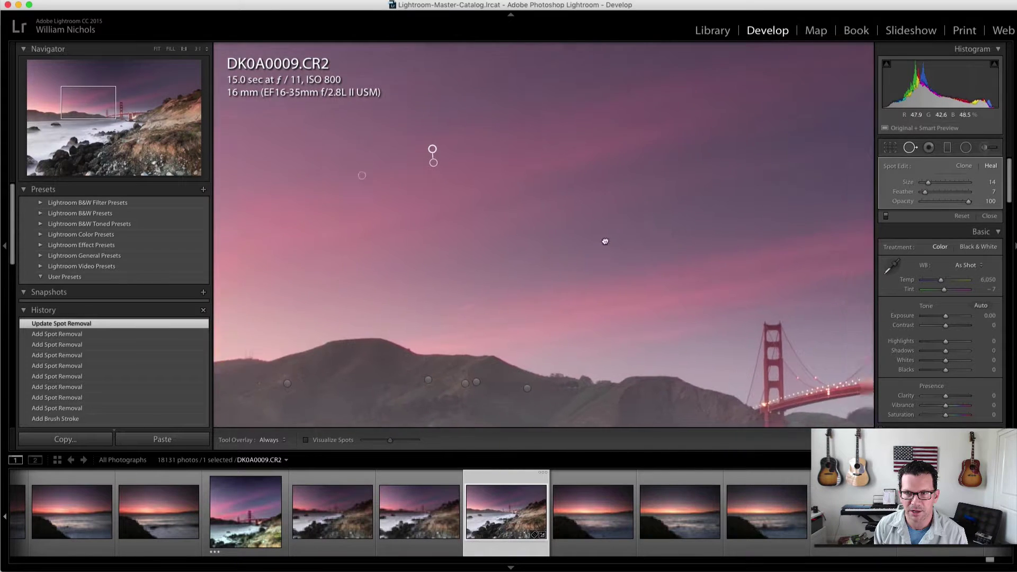
{"action": "mouse_move", "coordinate": [795, 231]}
{"action": "left_mouse_down"}
{"action": "mouse_move", "coordinate": [670, 225]}
{"action": "mouse_move", "coordinate": [557, 274]}
{"action": "left_mouse_up"}
{"action": "left_click_drag", "start_coordinate": [602, 216], "coordinate": [663, 232]}
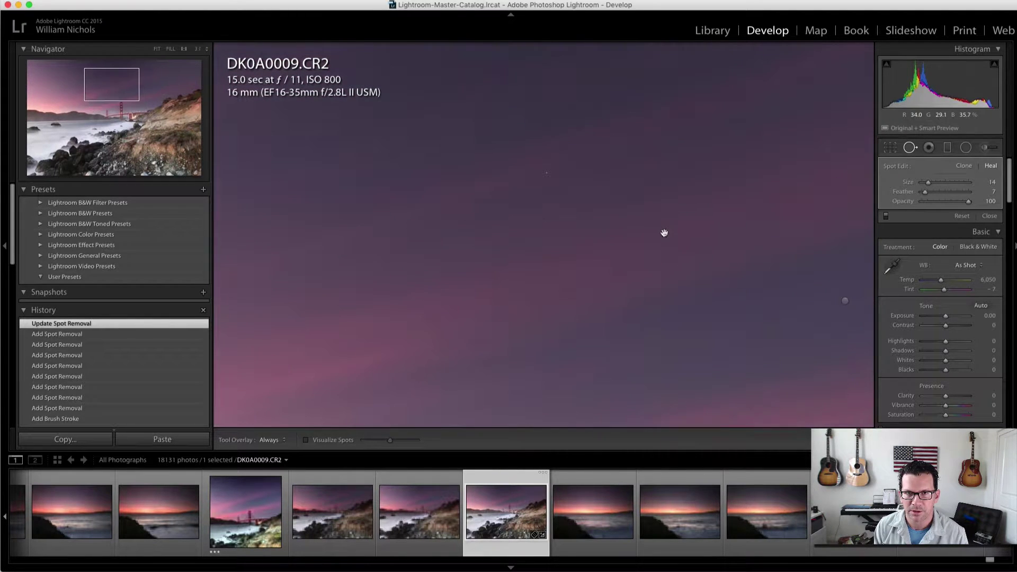
{"action": "left_click", "coordinate": [565, 212]}
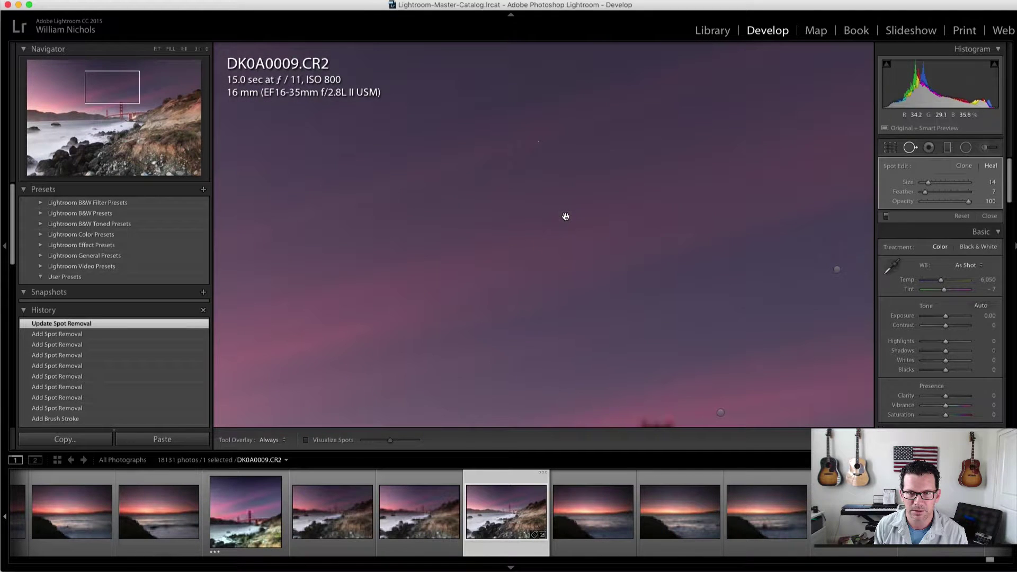
{"action": "left_click", "coordinate": [564, 216]}
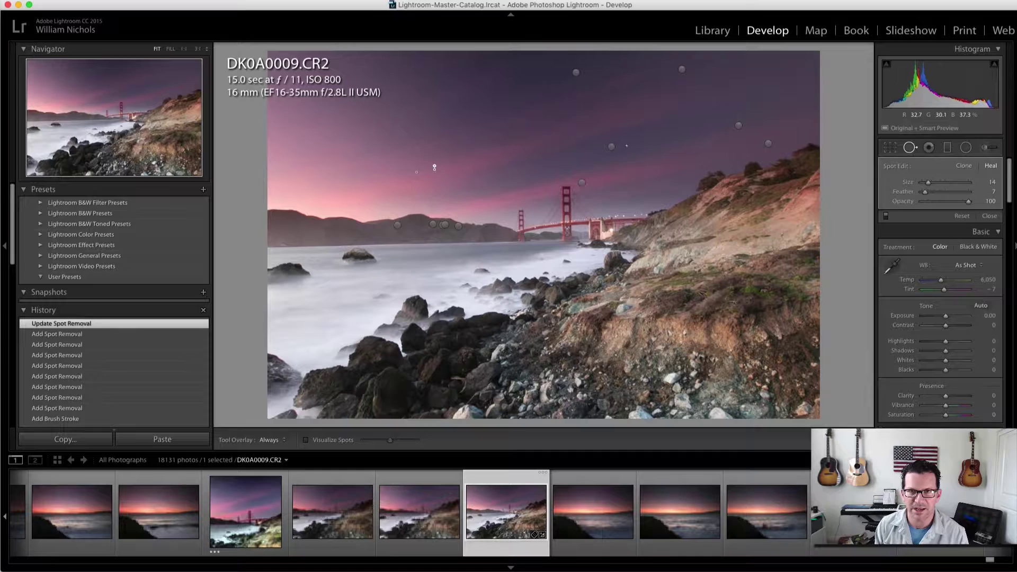
Exit Spot Removal and cycle the photo info overlay off
{"action": "key", "text": "q"}
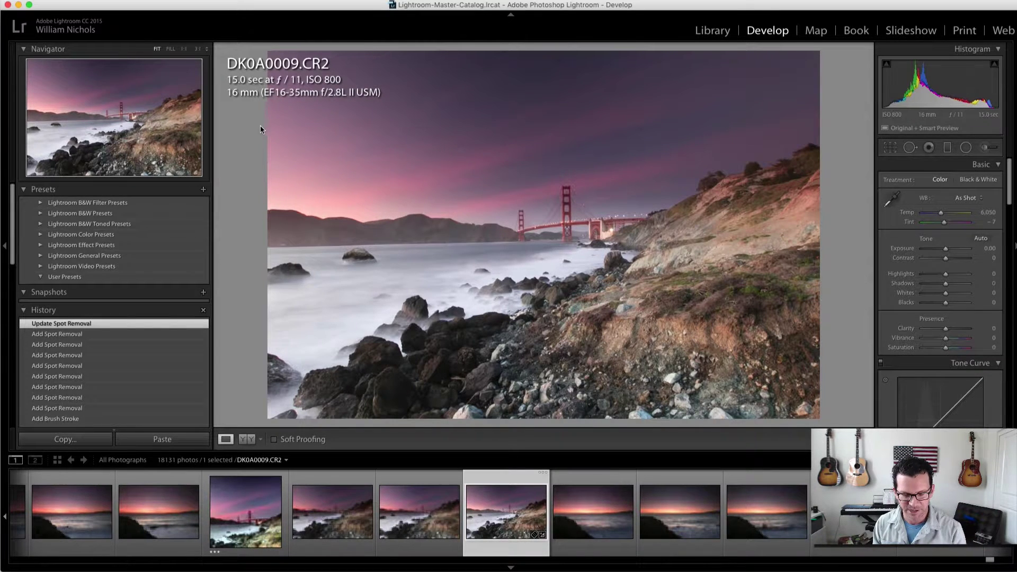
{"action": "key", "text": "i"}
{"action": "key", "text": "i"}
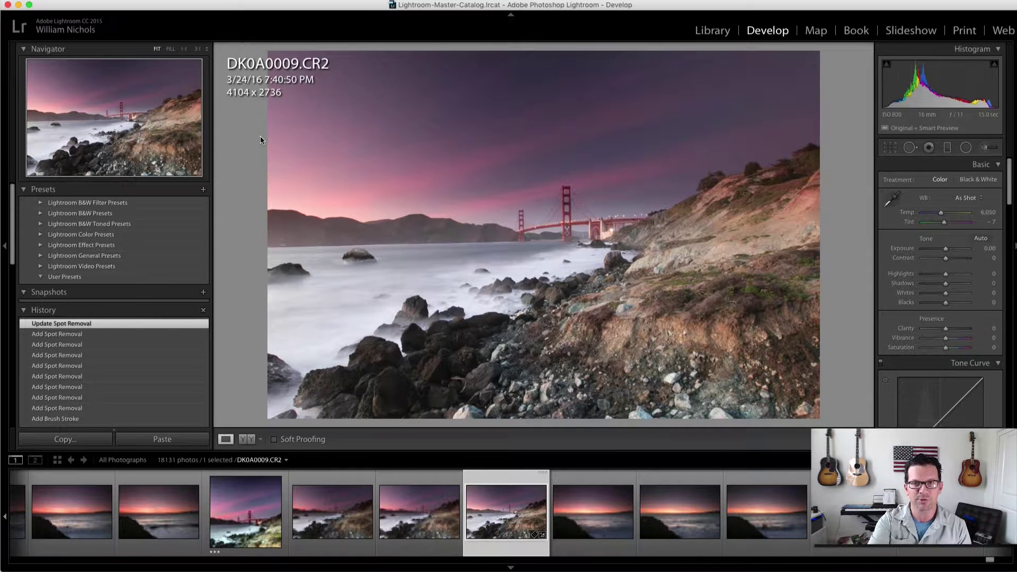
{"action": "key", "text": "i"}
{"action": "key", "text": "i"}
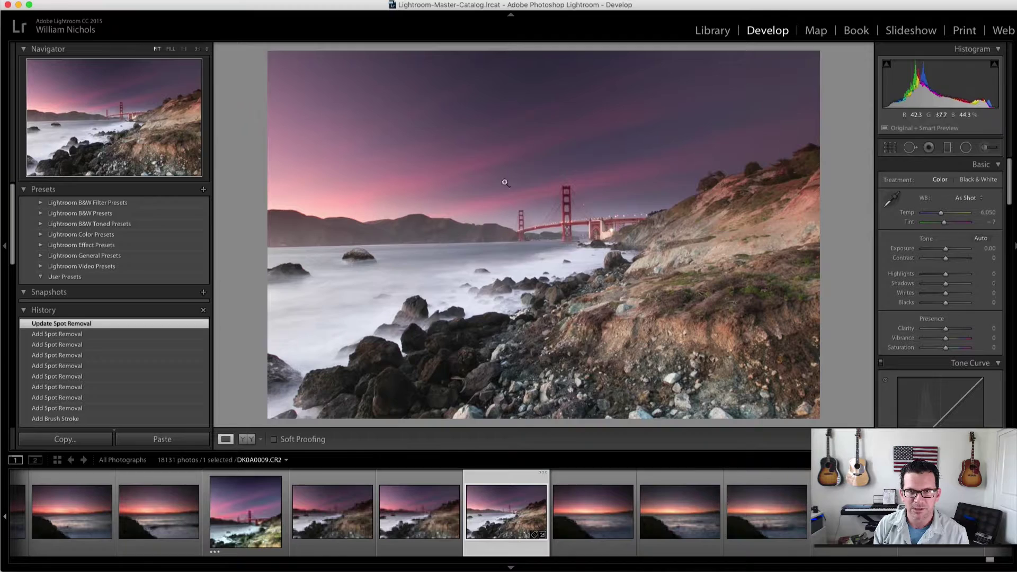
Edit a copy of the photo with Lightroom adjustments in Color Efex Pro 4
{"action": "right_click", "coordinate": [477, 185]}
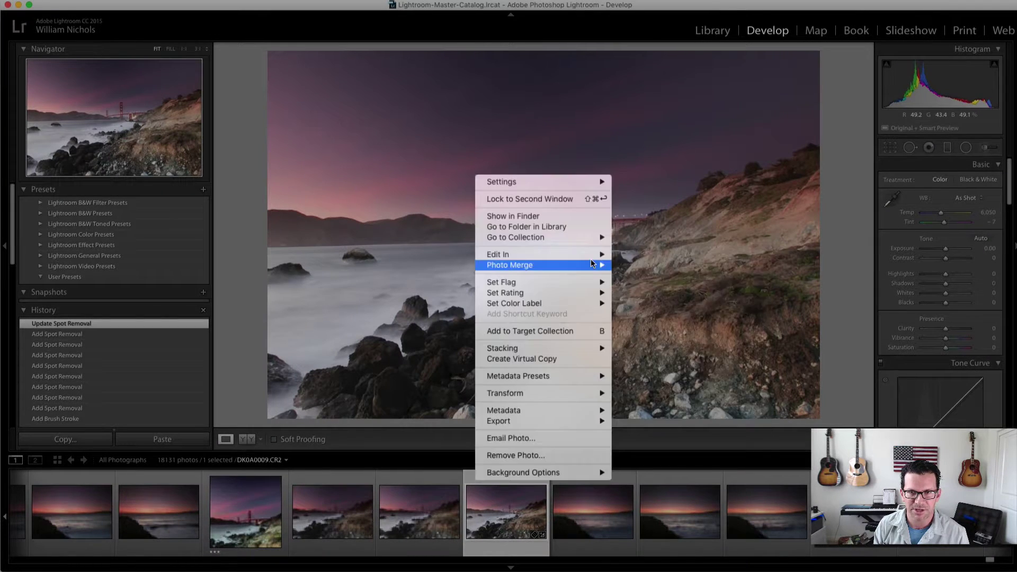
{"action": "mouse_move", "coordinate": [541, 258]}
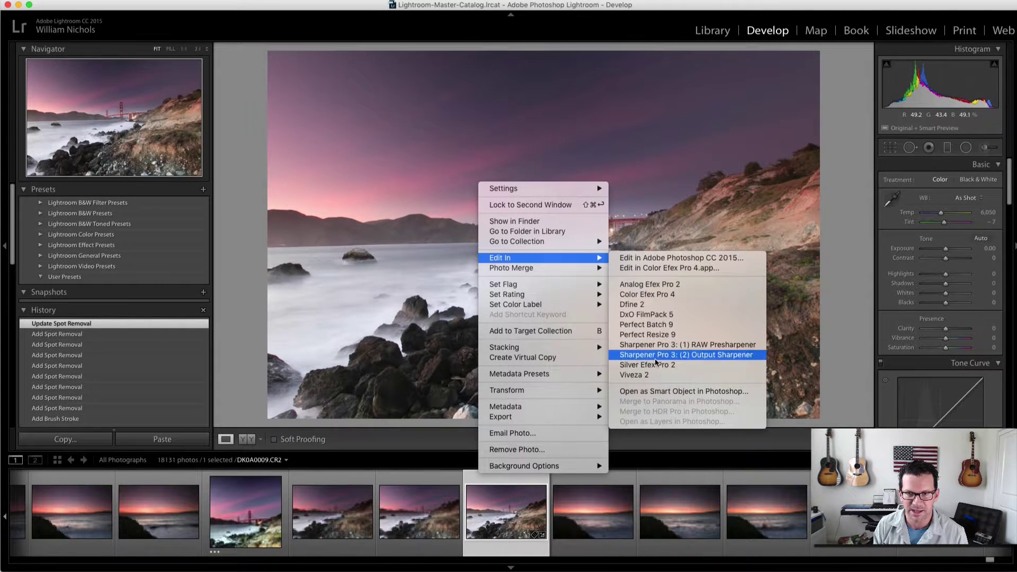
{"action": "left_click", "coordinate": [653, 296]}
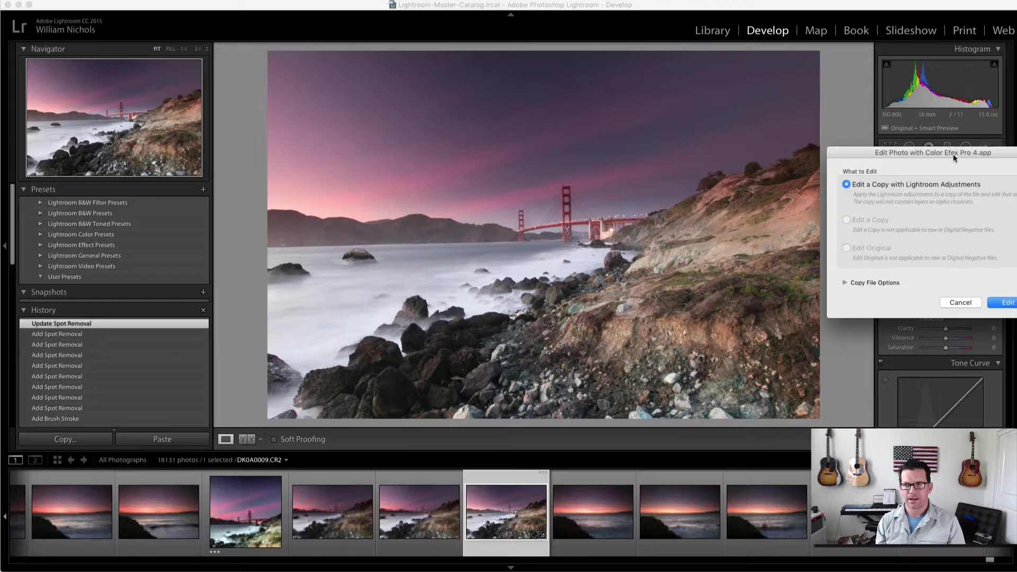
{"action": "left_click_drag", "start_coordinate": [955, 151], "coordinate": [772, 166]}
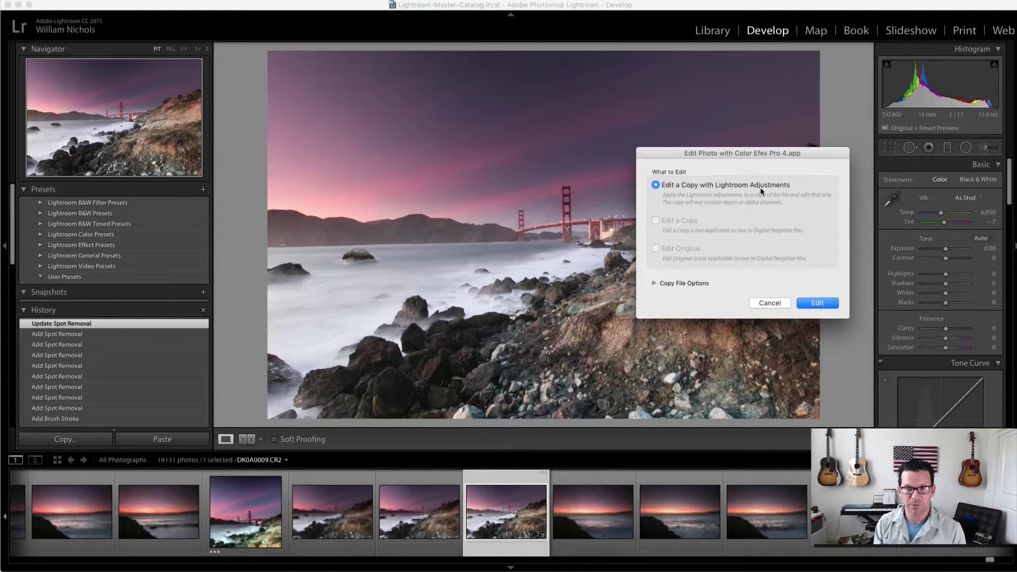
{"action": "left_click", "coordinate": [819, 303]}
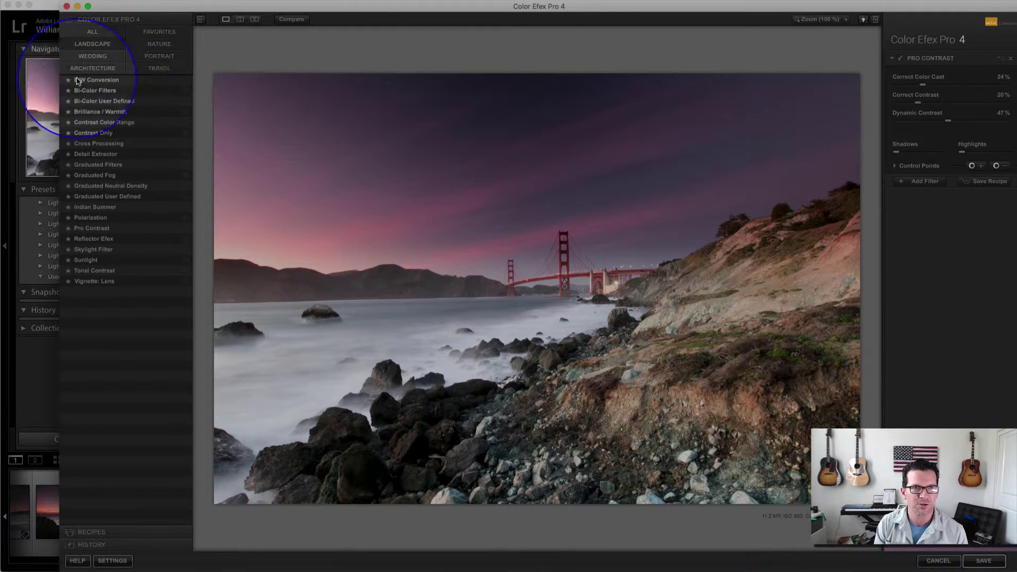
Browse the ALL, TRAVEL and LANDSCAPE filter categories in Color Efex Pro 4
{"action": "left_click", "coordinate": [99, 33]}
{"action": "left_click", "coordinate": [159, 68]}
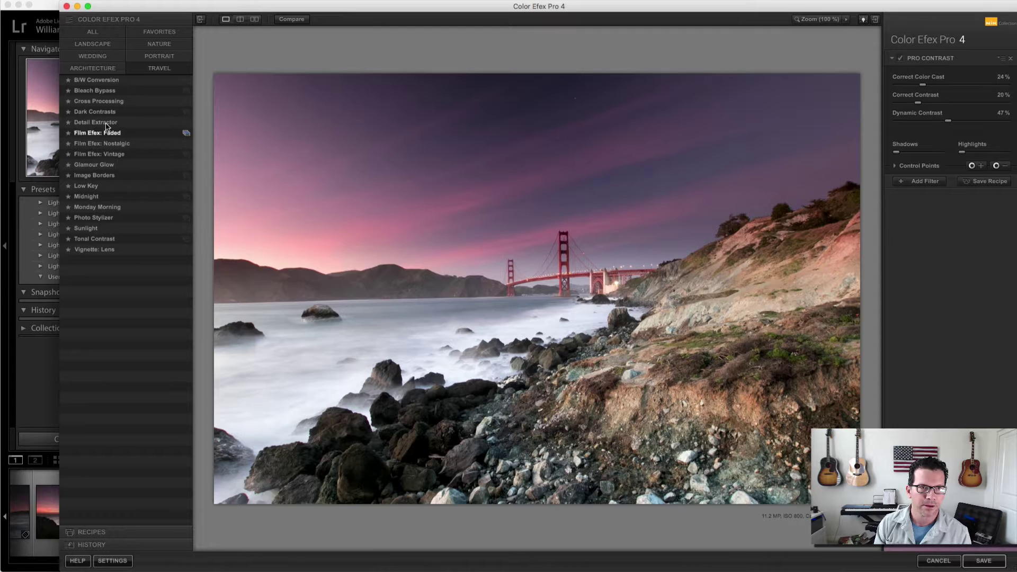
{"action": "left_click", "coordinate": [94, 43]}
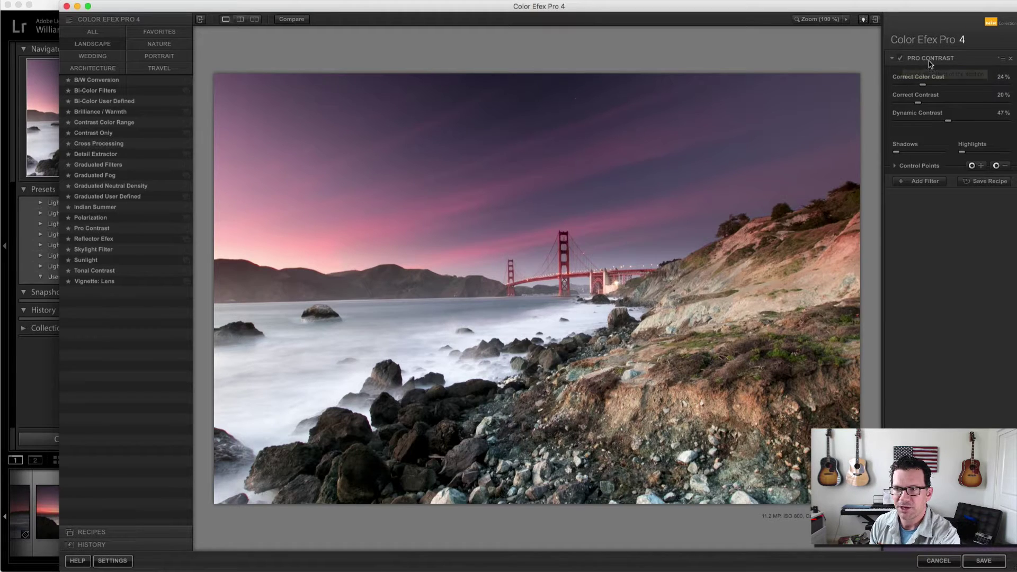
Toggle Pro Contrast off and on to compare, leaving the filter enabled
{"action": "left_click", "coordinate": [908, 62]}
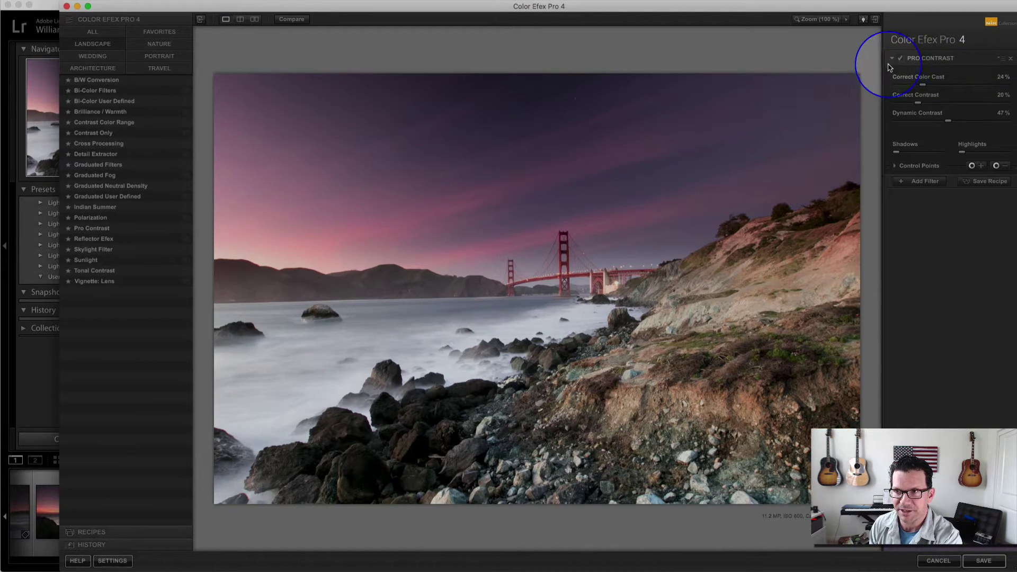
{"action": "left_click", "coordinate": [903, 62]}
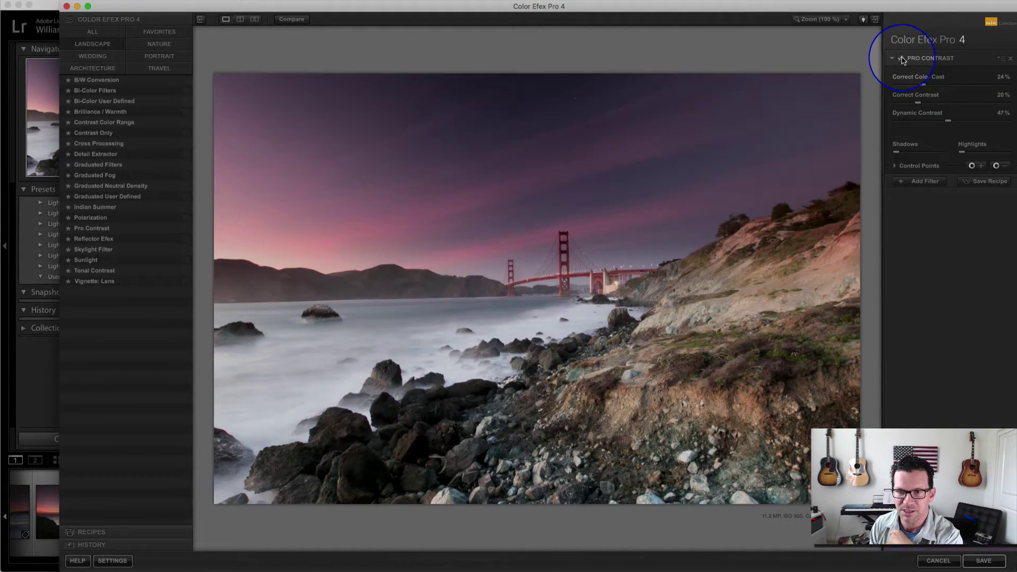
{"action": "left_click", "coordinate": [903, 61]}
{"action": "left_click_drag", "start_coordinate": [858, 104], "coordinate": [804, 113]}
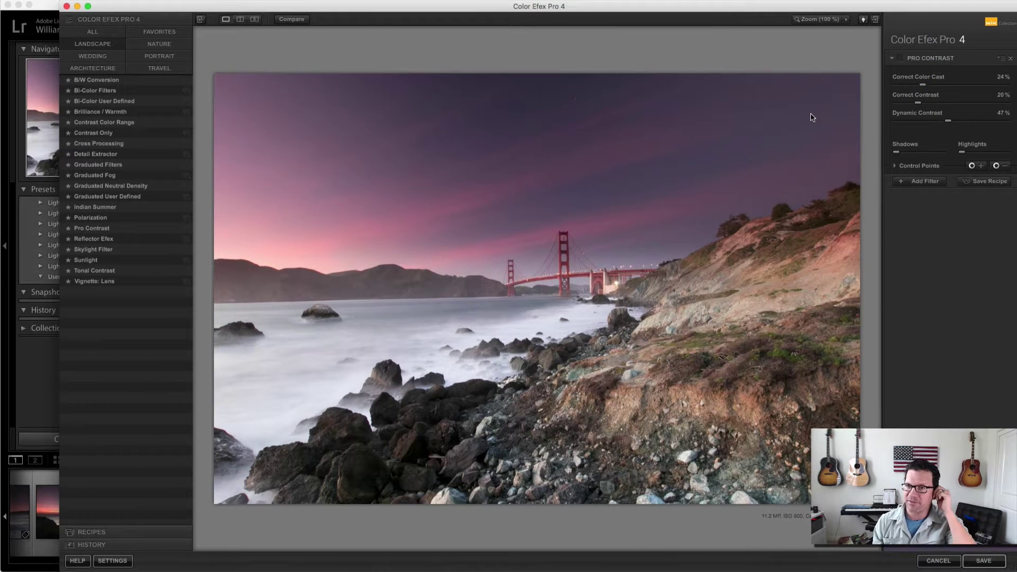
{"action": "left_click", "coordinate": [902, 60]}
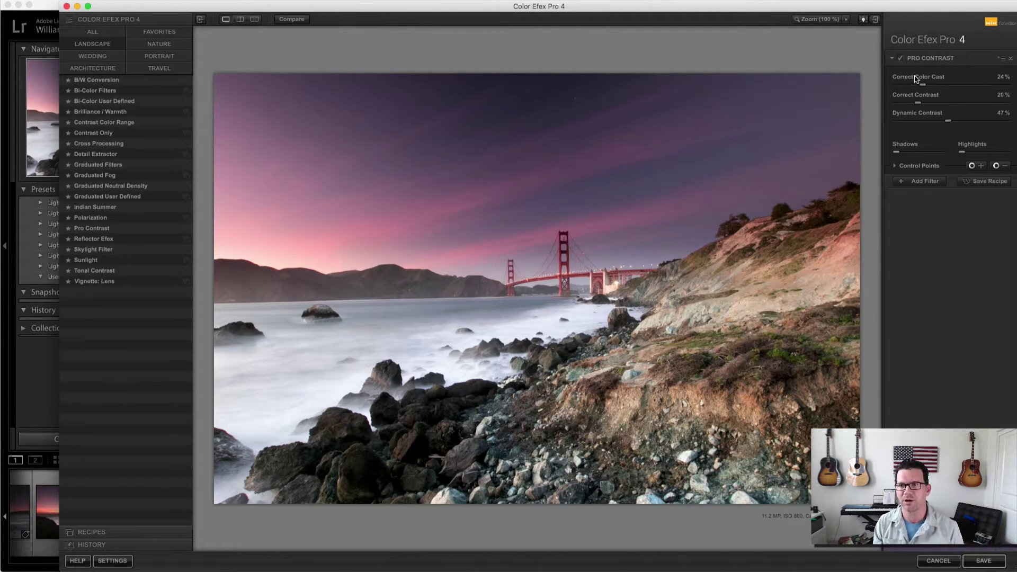
Try extreme values, then settle Correct Color Cast at 14% and Correct Contrast at 15%
{"action": "left_click_drag", "start_coordinate": [922, 87], "coordinate": [1013, 83]}
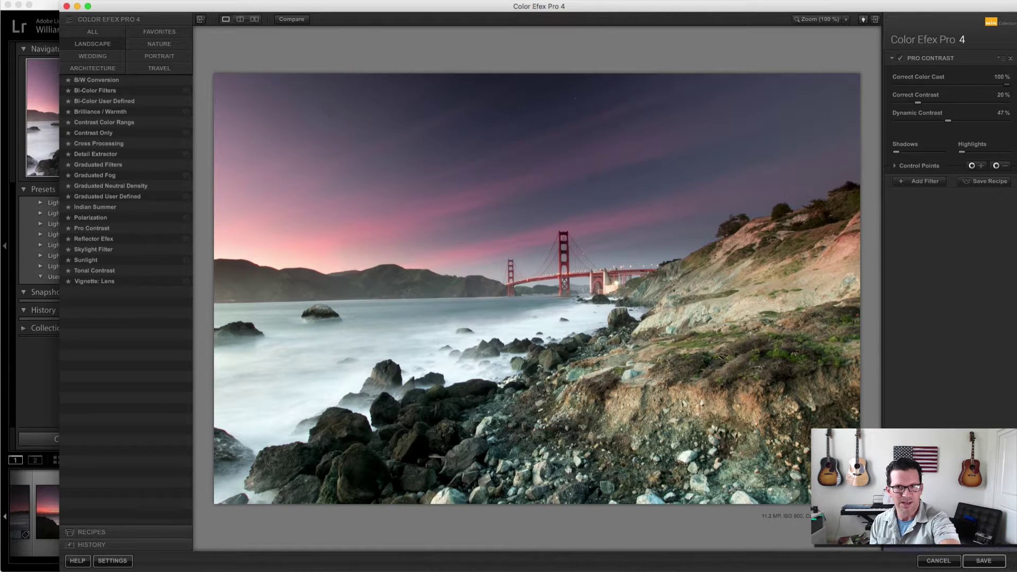
{"action": "left_click_drag", "start_coordinate": [1006, 84], "coordinate": [914, 91]}
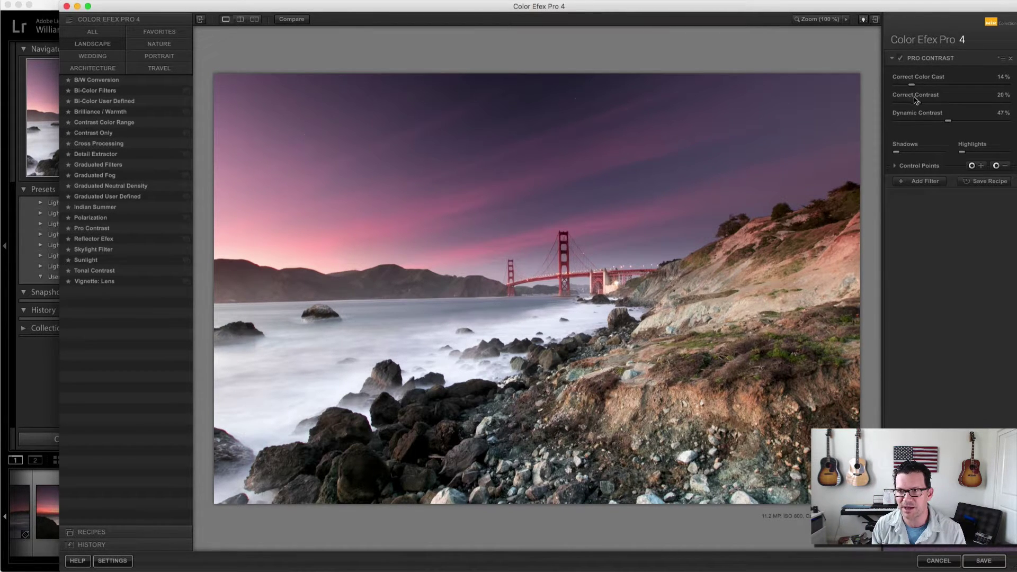
{"action": "left_click_drag", "start_coordinate": [983, 101], "coordinate": [1016, 100]}
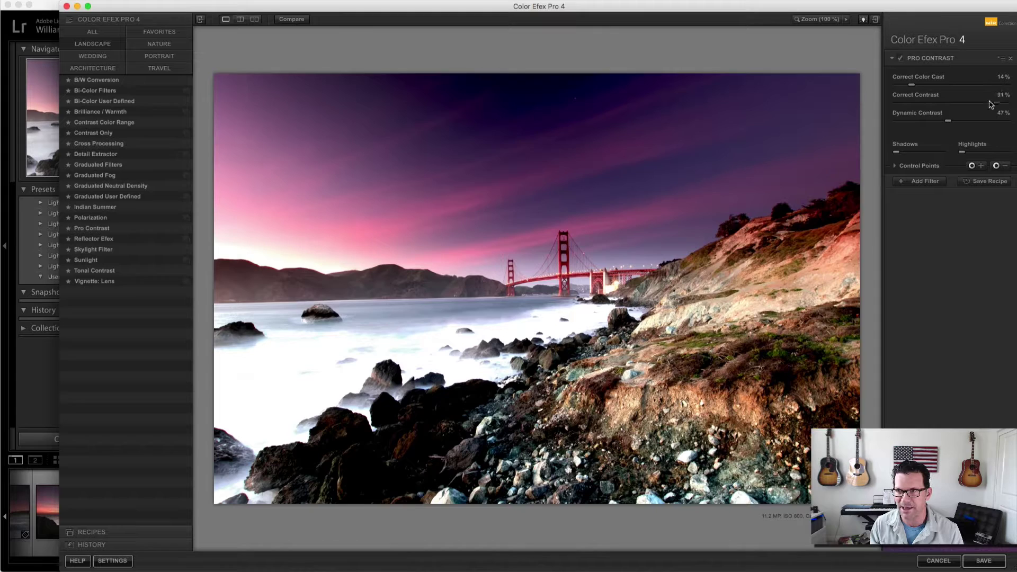
{"action": "left_click_drag", "start_coordinate": [991, 104], "coordinate": [858, 121]}
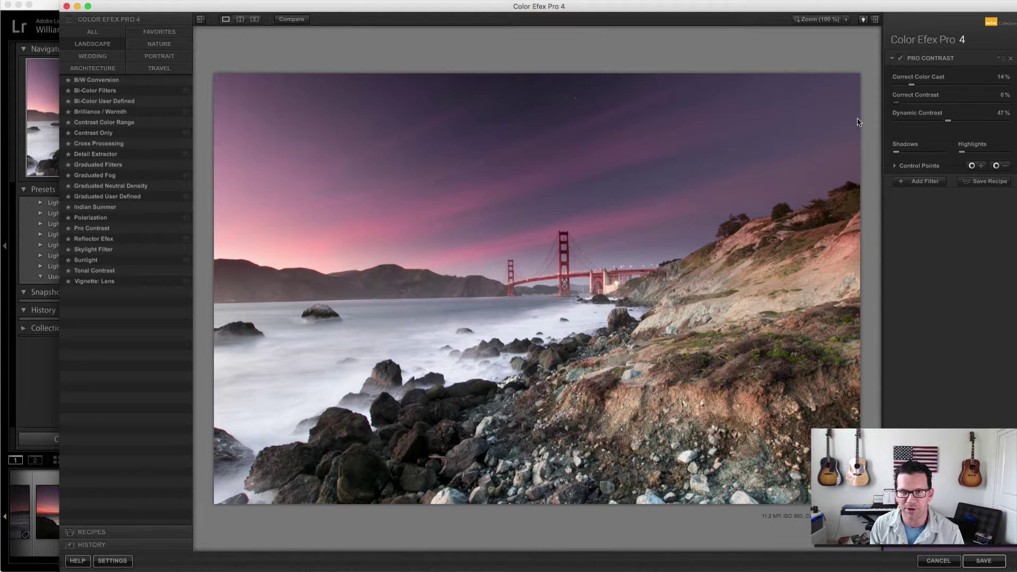
{"action": "left_click_drag", "start_coordinate": [902, 111], "coordinate": [906, 111]}
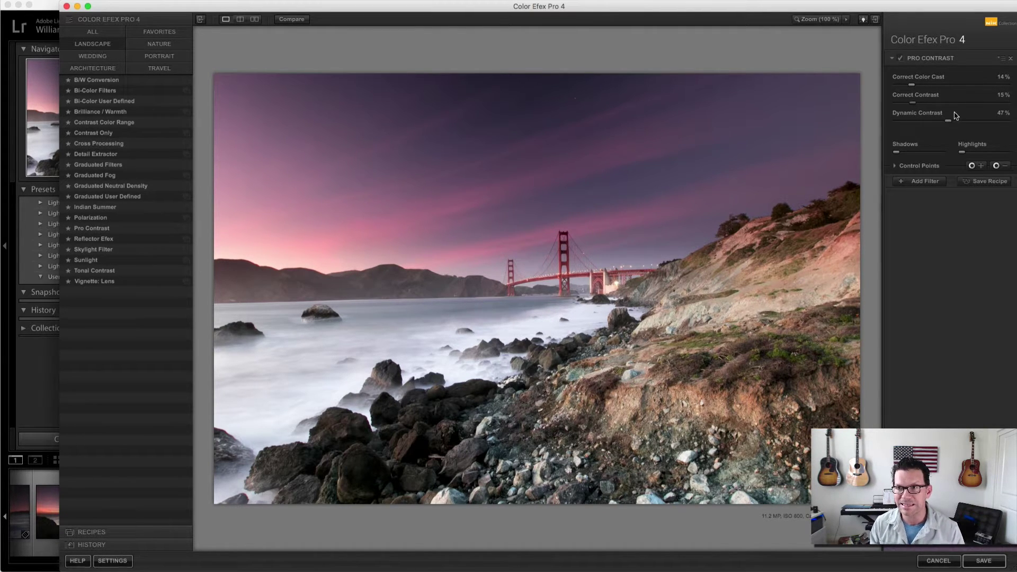
Settle Dynamic Contrast at 50% and Correct Contrast at 13%, then compare Pro Contrast off and on
{"action": "left_click_drag", "start_coordinate": [948, 123], "coordinate": [946, 113]}
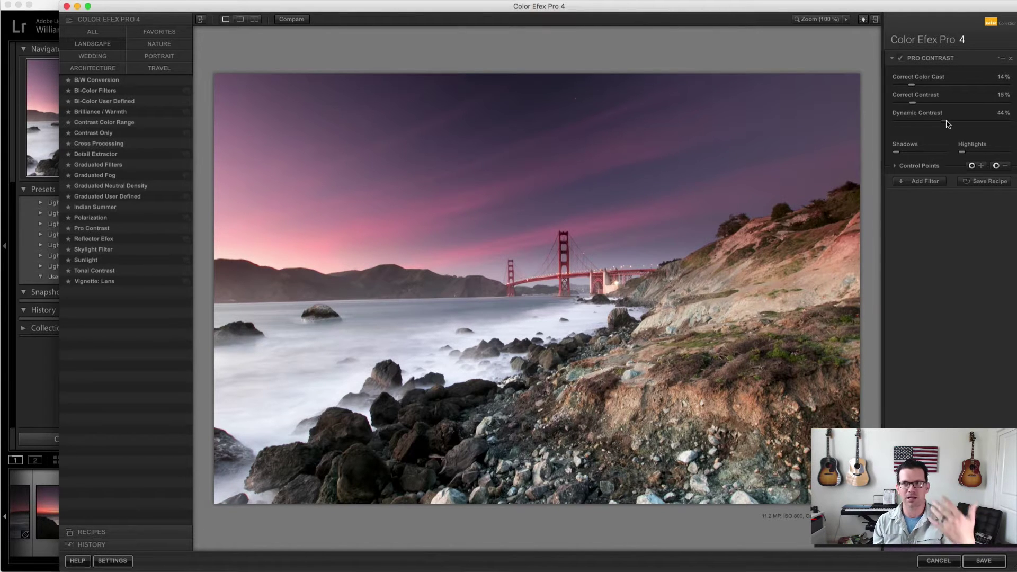
{"action": "left_click_drag", "start_coordinate": [947, 121], "coordinate": [1007, 120]}
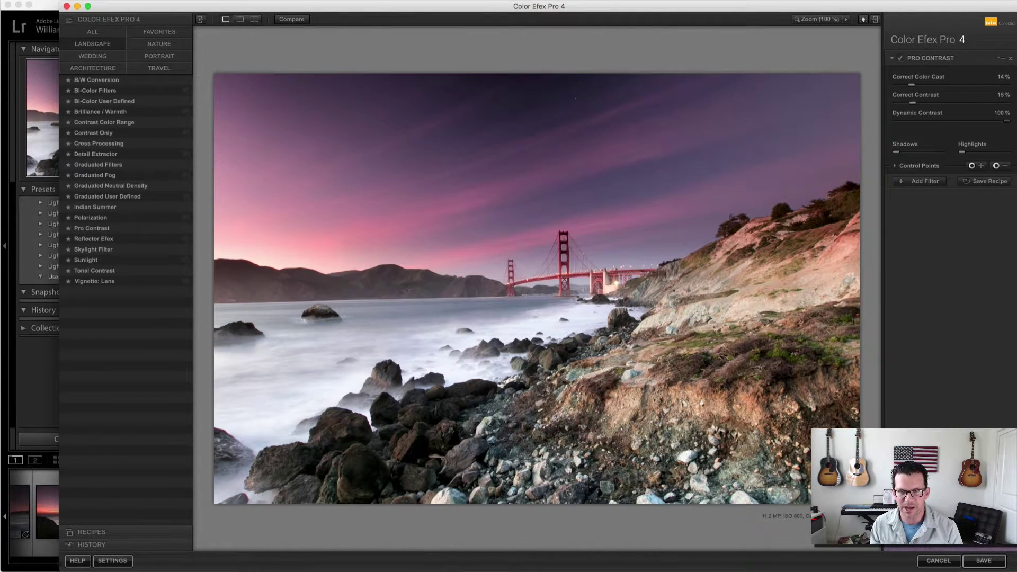
{"action": "left_click_drag", "start_coordinate": [916, 127], "coordinate": [834, 144]}
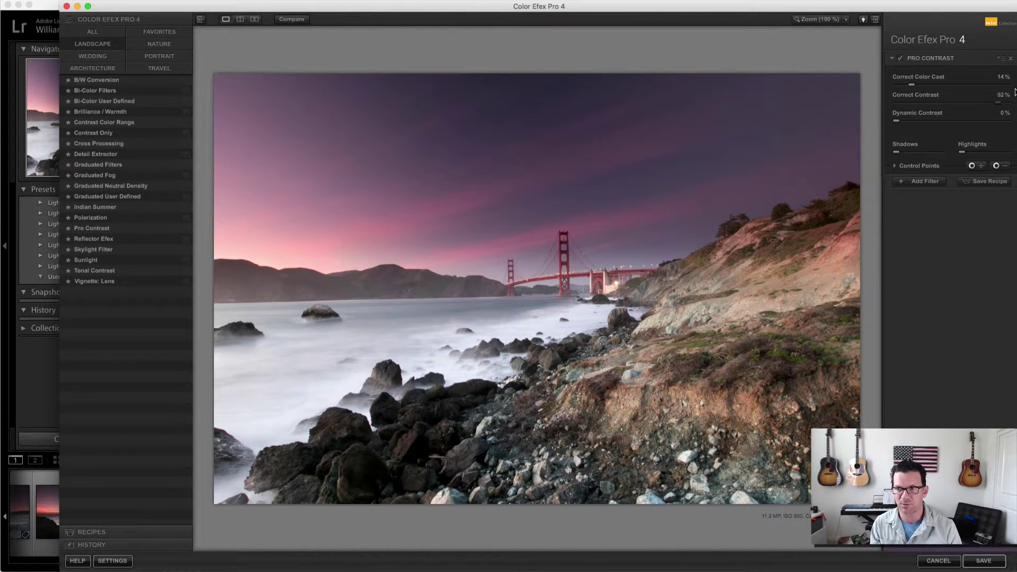
{"action": "left_click_drag", "start_coordinate": [1014, 93], "coordinate": [1016, 94]}
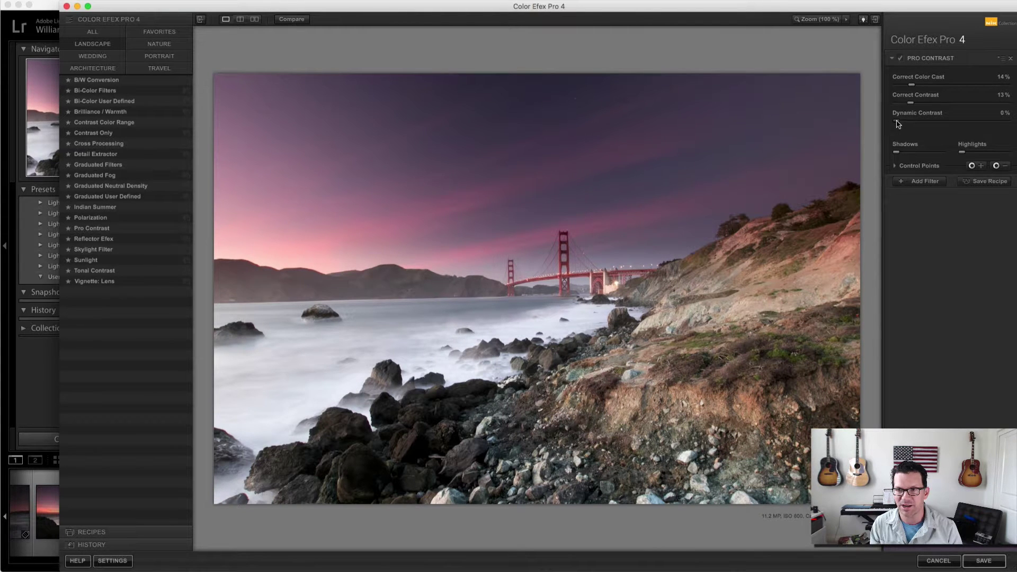
{"action": "left_click_drag", "start_coordinate": [898, 121], "coordinate": [1016, 121]}
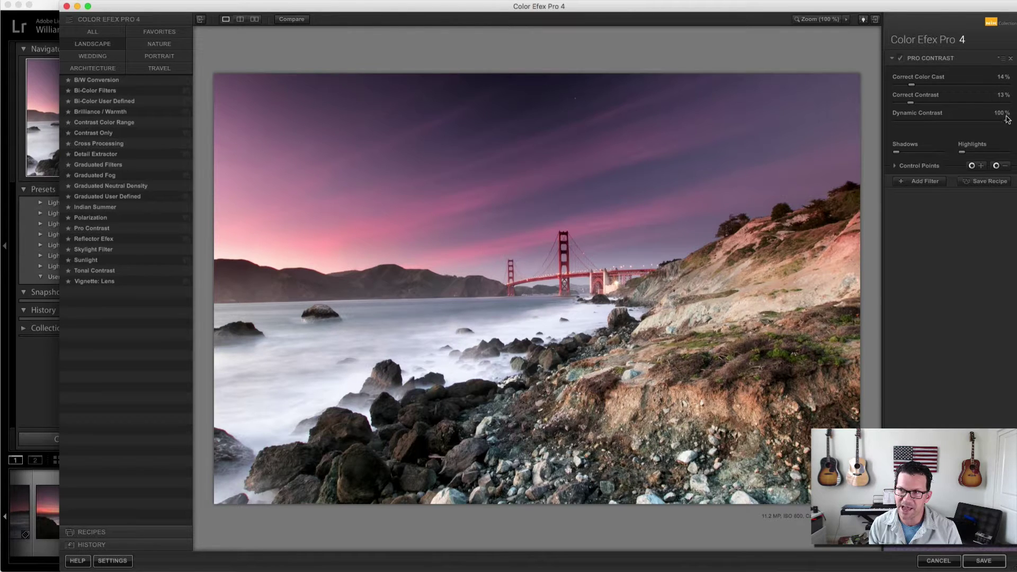
{"action": "left_click_drag", "start_coordinate": [923, 126], "coordinate": [1010, 122]}
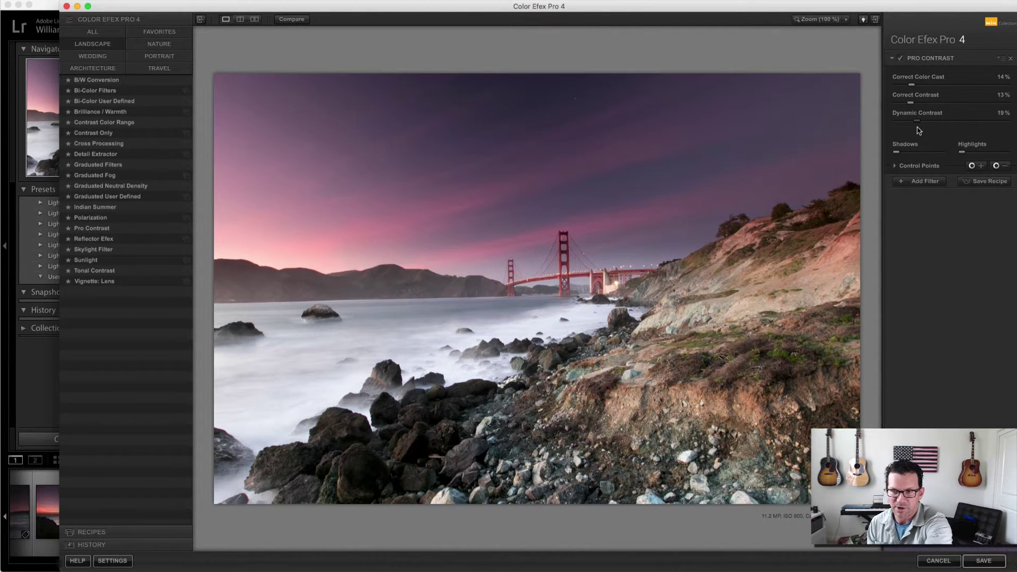
{"action": "mouse_move", "coordinate": [922, 131]}
{"action": "left_mouse_down"}
{"action": "mouse_move", "coordinate": [990, 132]}
{"action": "mouse_move", "coordinate": [956, 134]}
{"action": "left_mouse_up"}
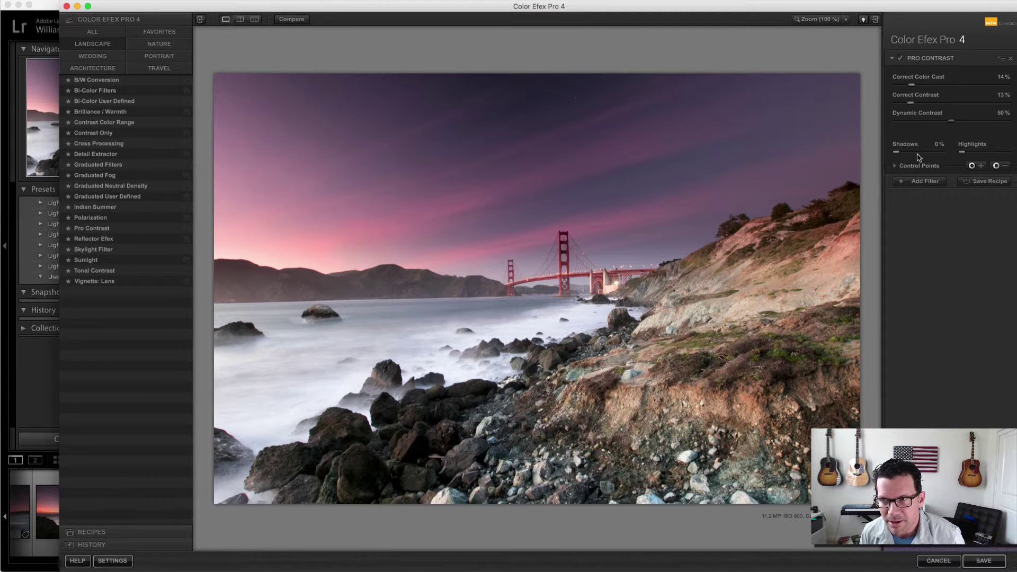
{"action": "left_click", "coordinate": [901, 59]}
{"action": "left_click", "coordinate": [900, 59]}
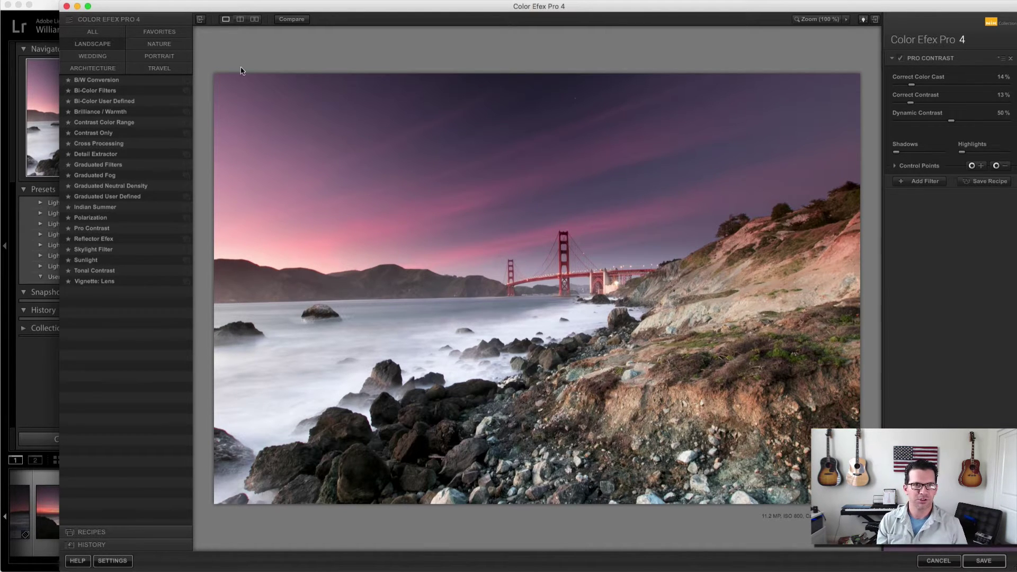
Undo the accidental Contrast Only filter and add an empty filter slot below Pro Contrast
{"action": "left_click", "coordinate": [115, 136]}
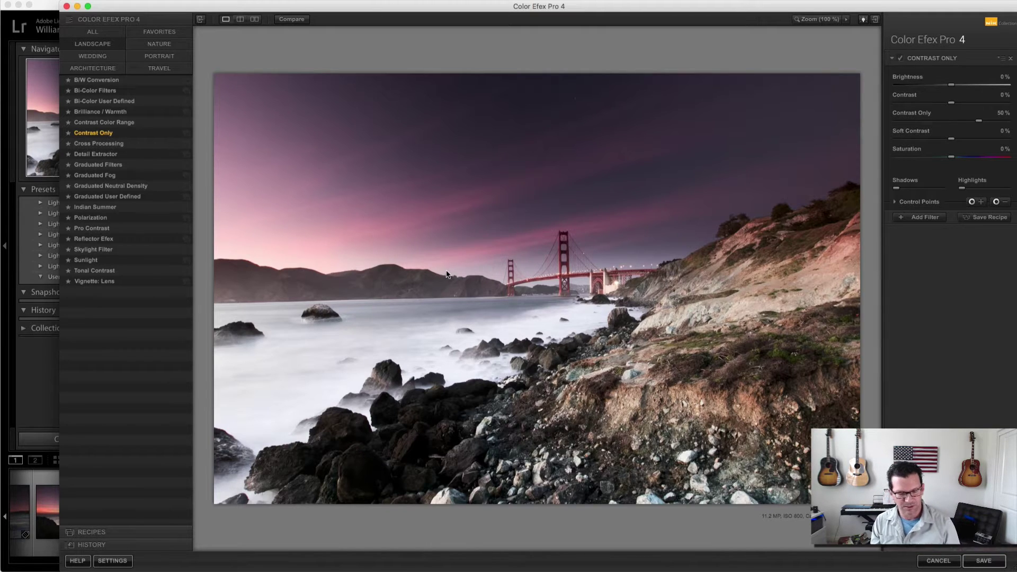
{"action": "key", "text": "super+z"}
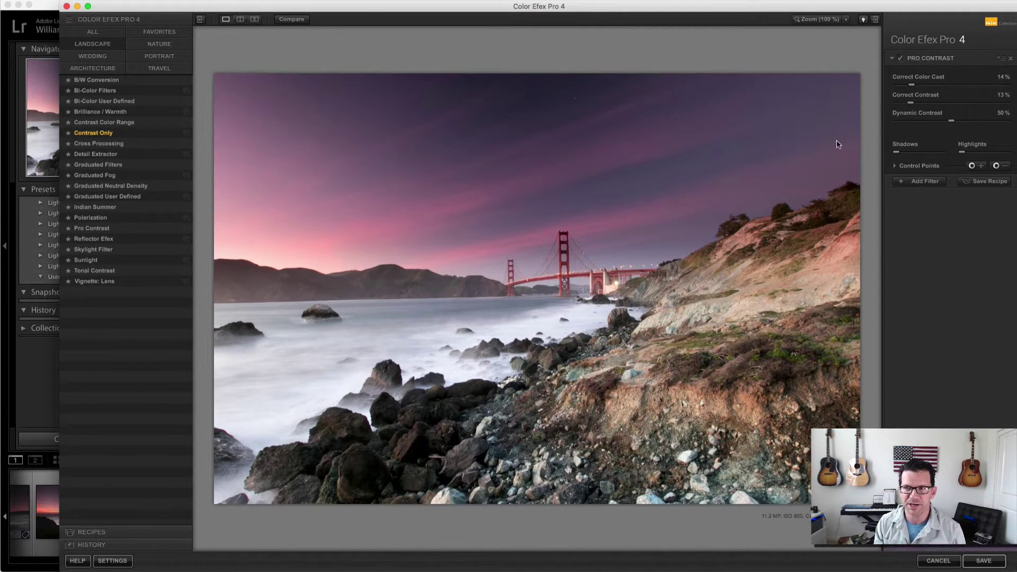
{"action": "left_click", "coordinate": [916, 182]}
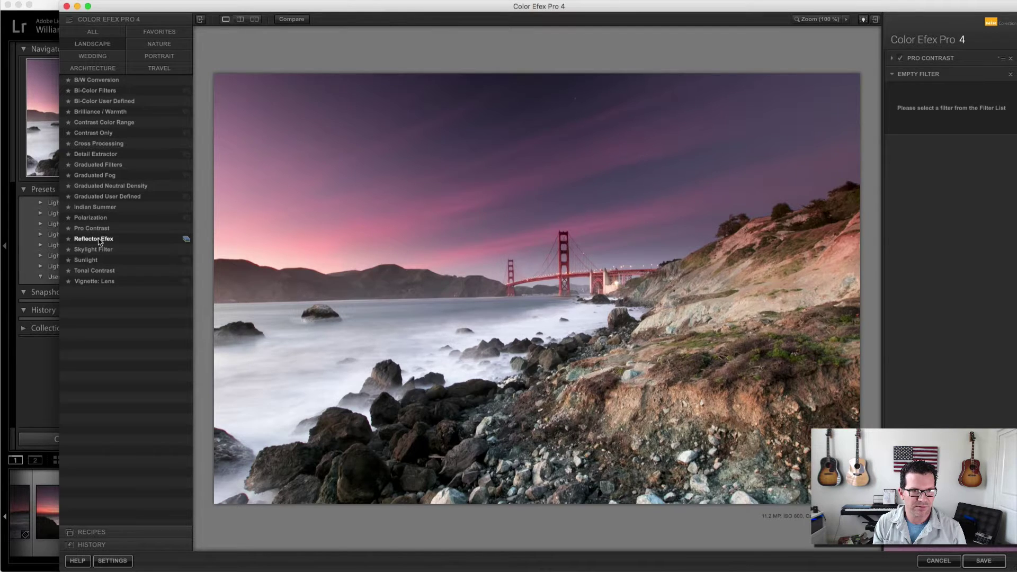
Add Reflector Efex, compare it on and off, and set position 33% and falloff 26%
{"action": "left_click", "coordinate": [99, 240]}
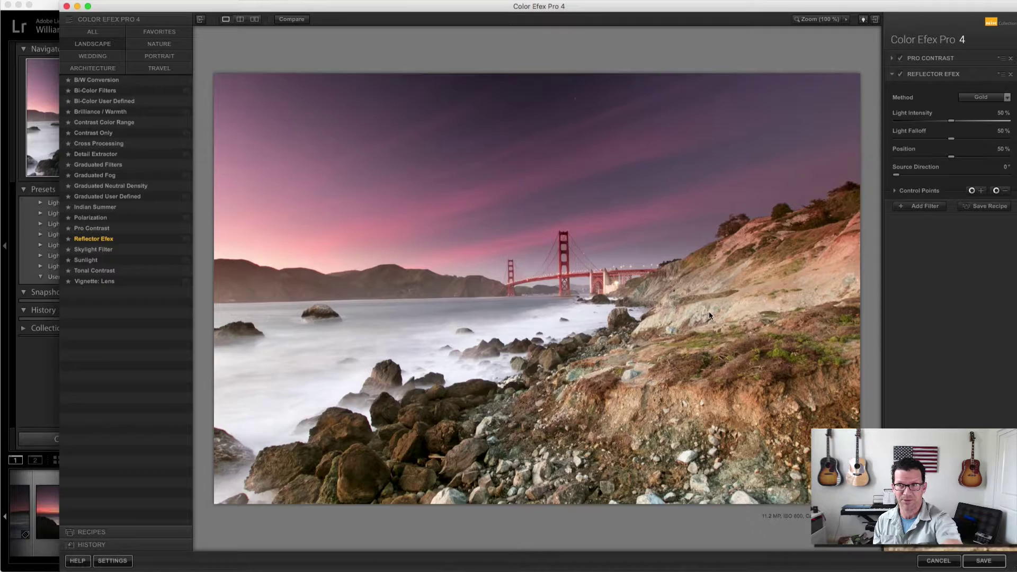
{"action": "left_click", "coordinate": [902, 74]}
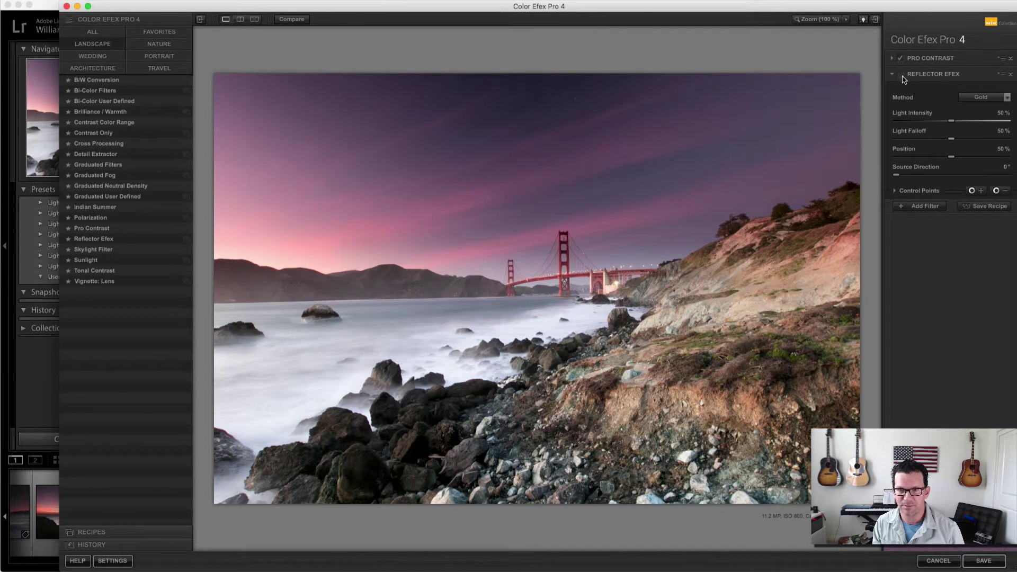
{"action": "left_click", "coordinate": [902, 77]}
{"action": "left_click", "coordinate": [902, 76]}
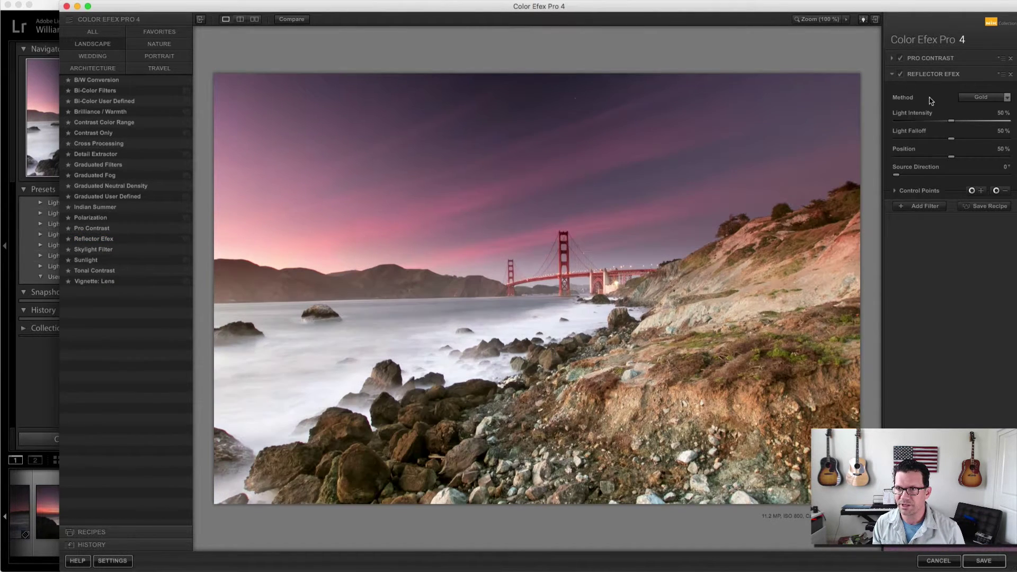
{"action": "mouse_move", "coordinate": [951, 124]}
{"action": "left_mouse_down"}
{"action": "mouse_move", "coordinate": [1014, 121]}
{"action": "mouse_move", "coordinate": [932, 128]}
{"action": "mouse_move", "coordinate": [981, 122]}
{"action": "left_mouse_up"}
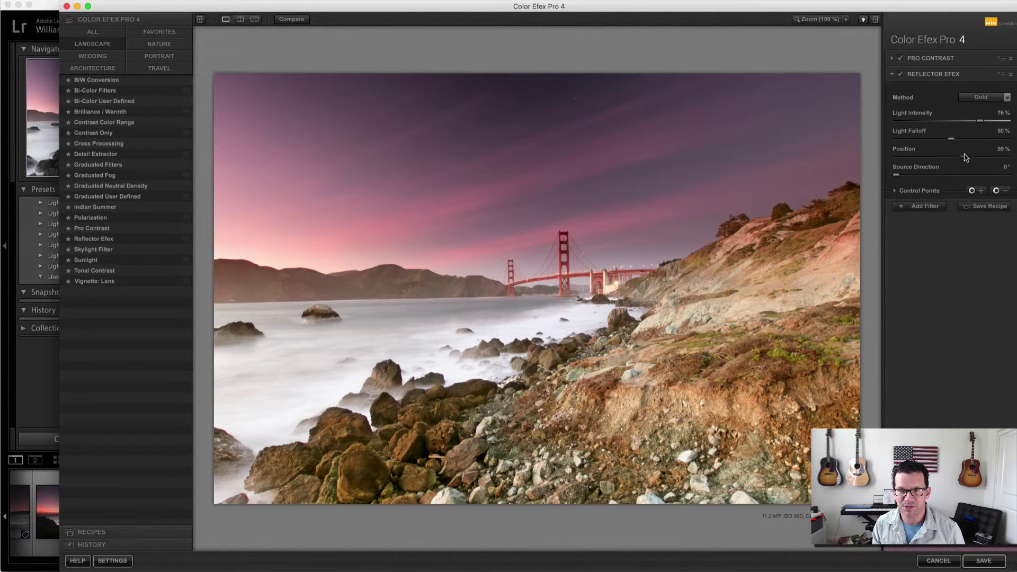
{"action": "mouse_move", "coordinate": [965, 157]}
{"action": "left_mouse_down"}
{"action": "mouse_move", "coordinate": [981, 154]}
{"action": "mouse_move", "coordinate": [933, 160]}
{"action": "left_mouse_up"}
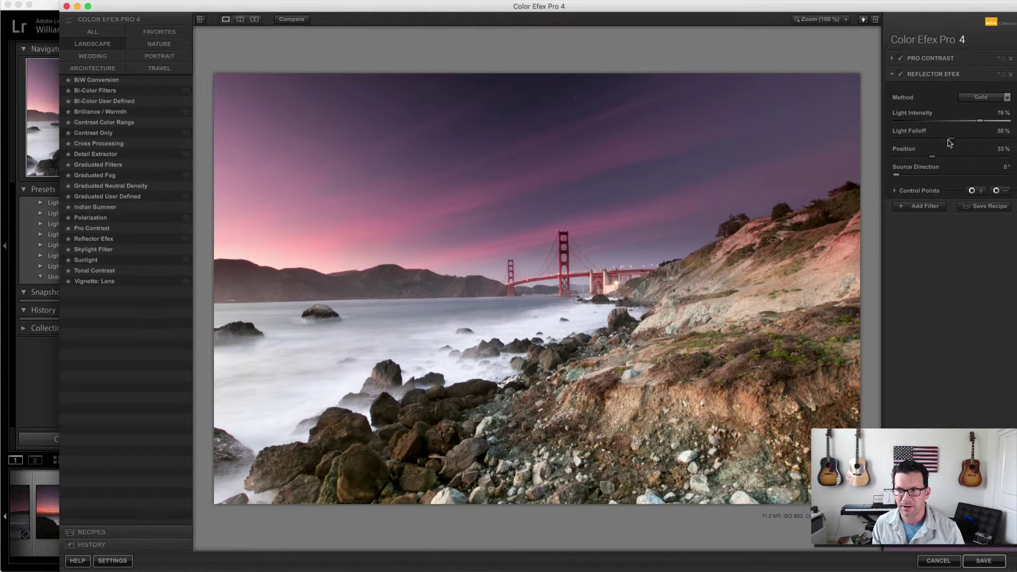
{"action": "left_click_drag", "start_coordinate": [951, 139], "coordinate": [932, 142]}
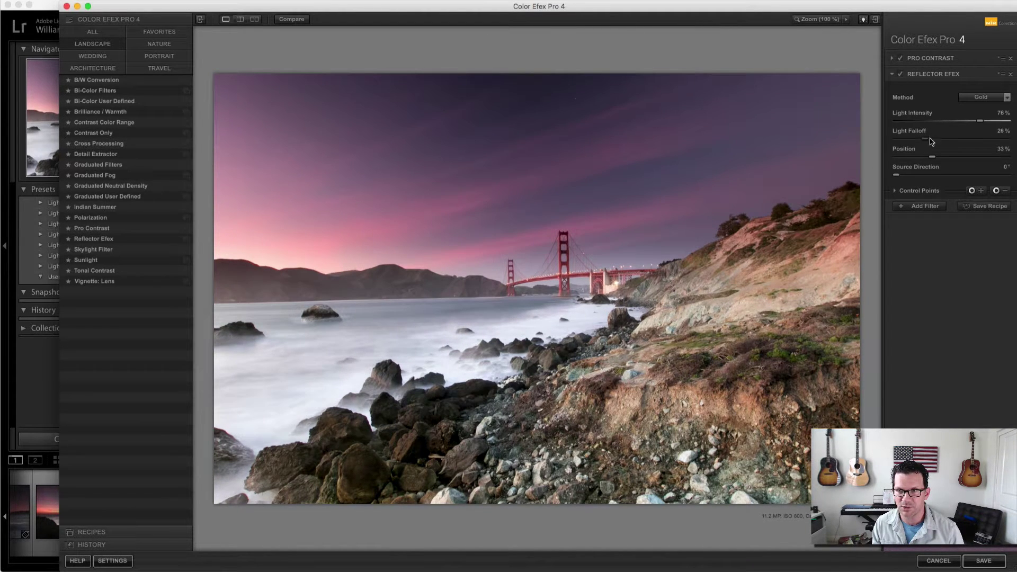
Switch the reflector method to Silver with light intensity 63%, comparing with the filter off
{"action": "left_click", "coordinate": [983, 97]}
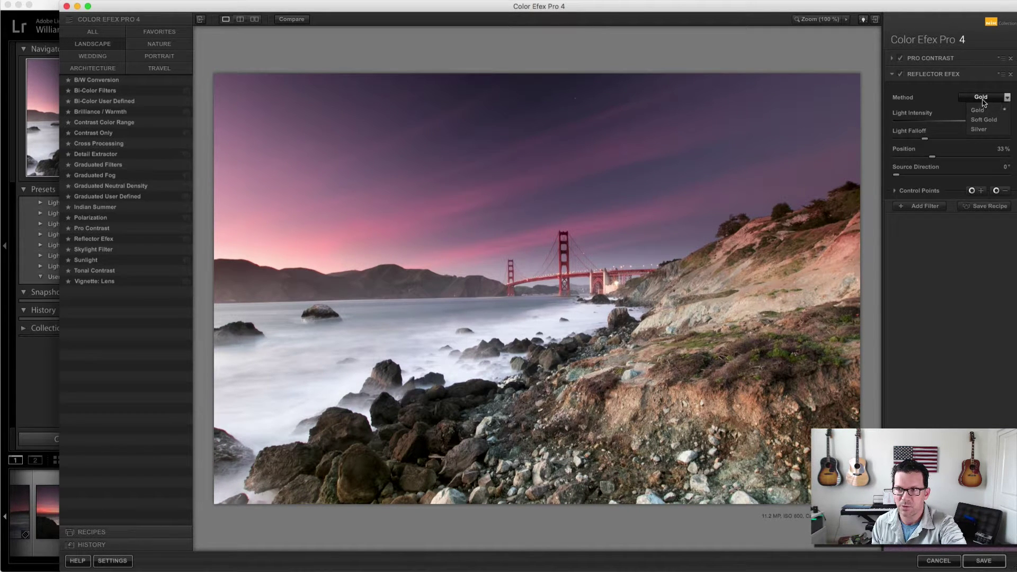
{"action": "left_click", "coordinate": [982, 130]}
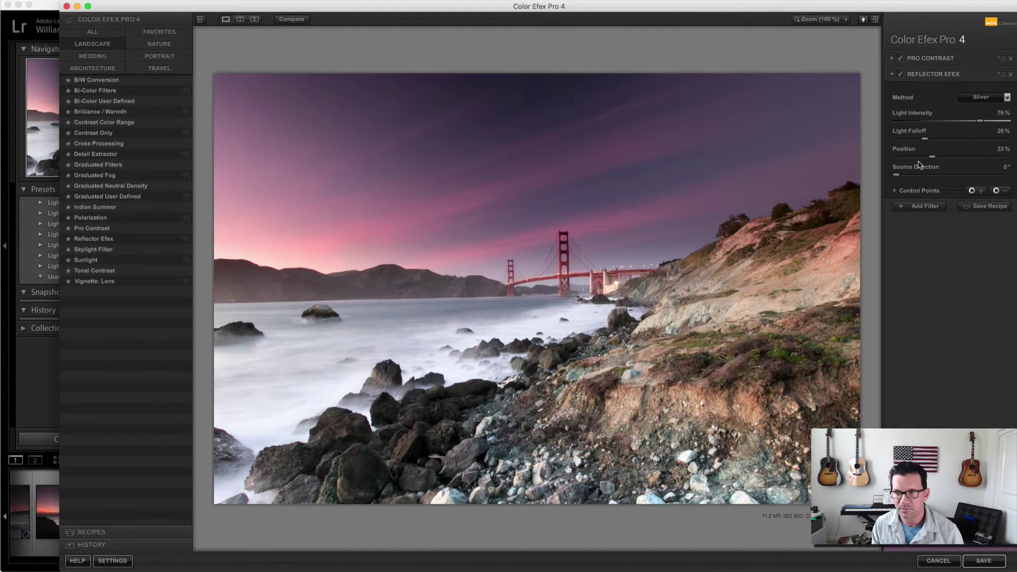
{"action": "mouse_move", "coordinate": [980, 125]}
{"action": "left_mouse_down"}
{"action": "mouse_move", "coordinate": [933, 129]}
{"action": "mouse_move", "coordinate": [966, 129]}
{"action": "left_mouse_up"}
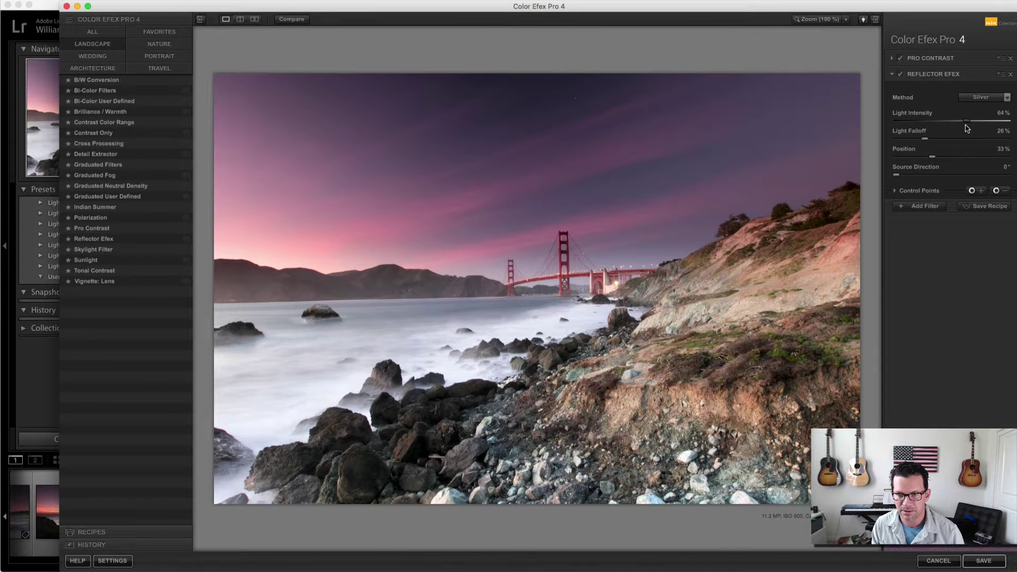
{"action": "left_click", "coordinate": [902, 75]}
{"action": "left_click", "coordinate": [902, 76]}
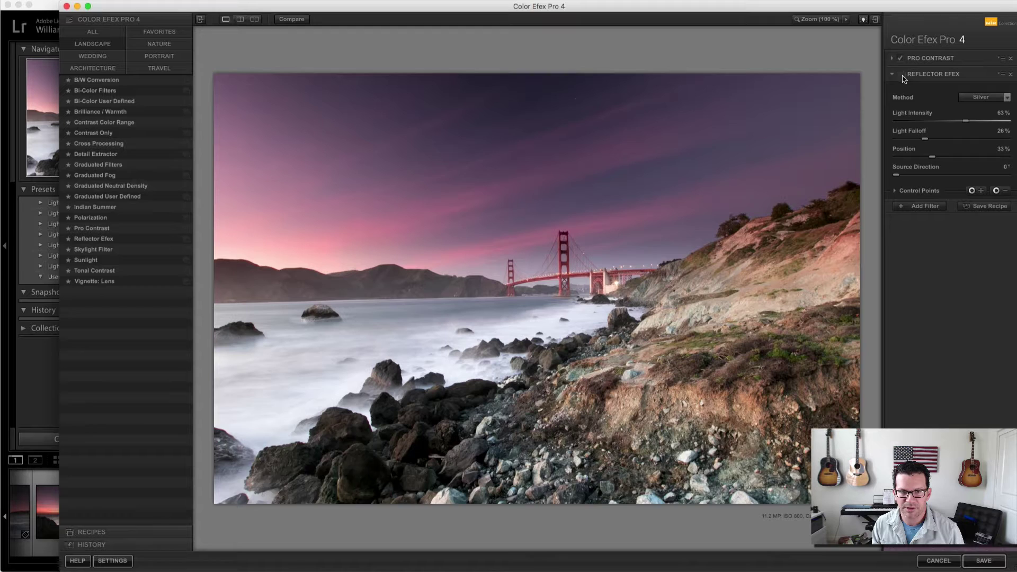
{"action": "left_click", "coordinate": [902, 77]}
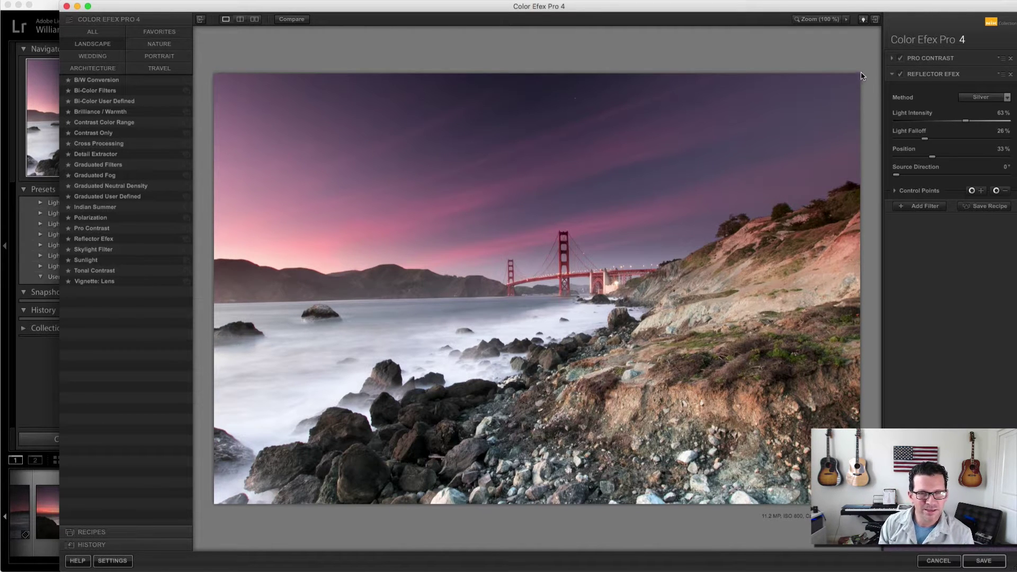
{"action": "left_click", "coordinate": [922, 207]}
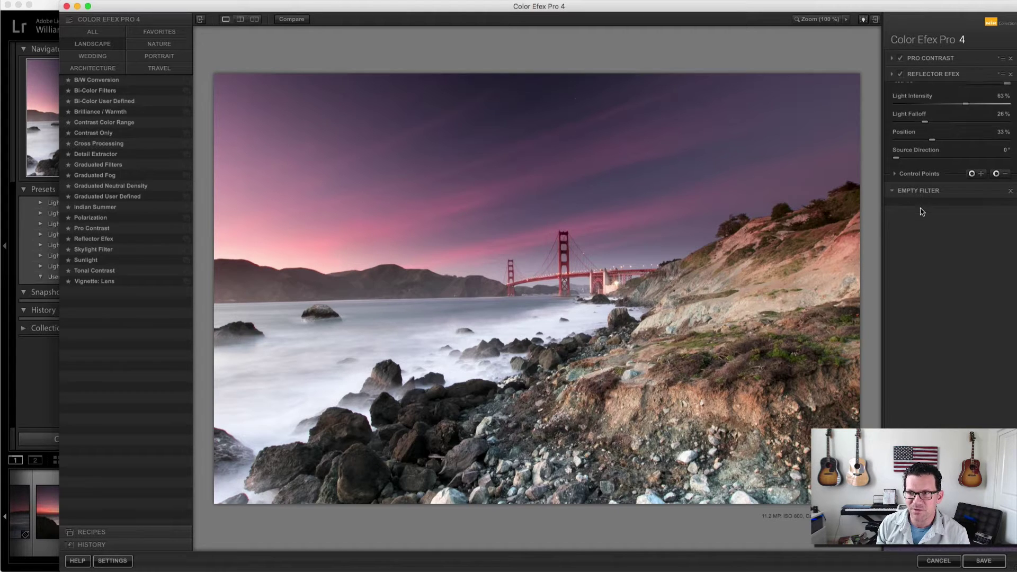
{"action": "left_click", "coordinate": [88, 156]}
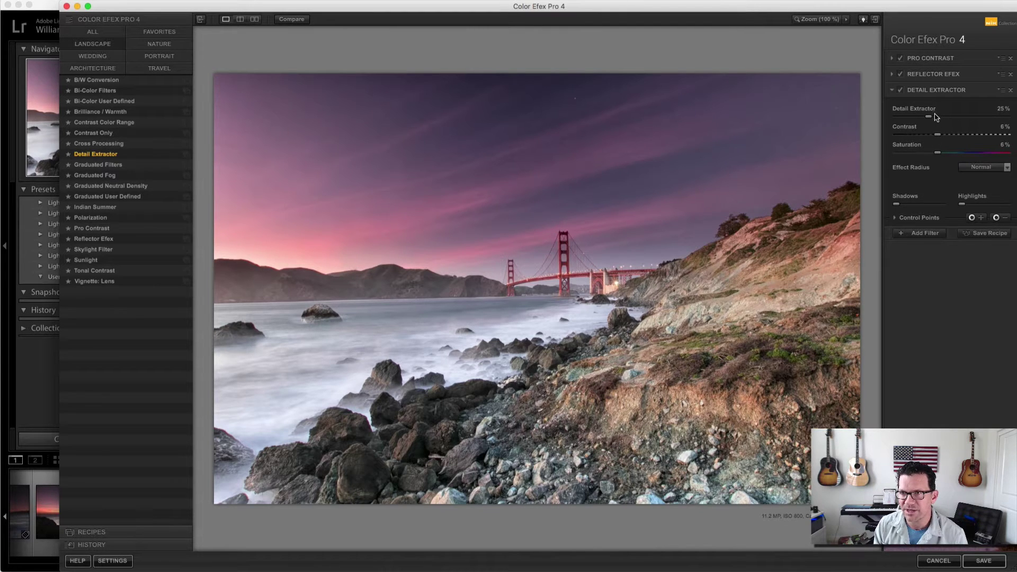
{"action": "left_click_drag", "start_coordinate": [936, 117], "coordinate": [946, 118]}
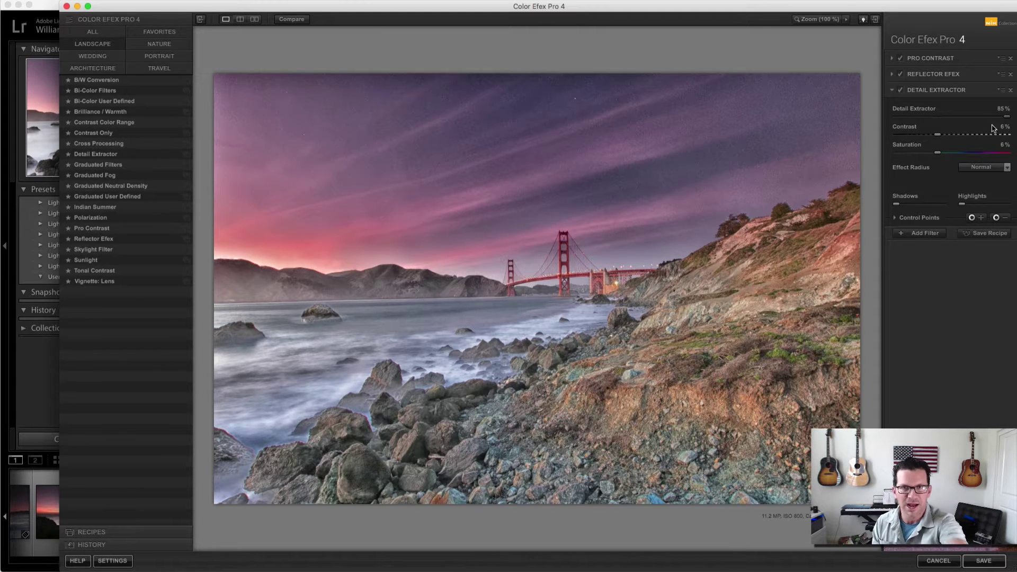
{"action": "left_click_drag", "start_coordinate": [1007, 118], "coordinate": [912, 129]}
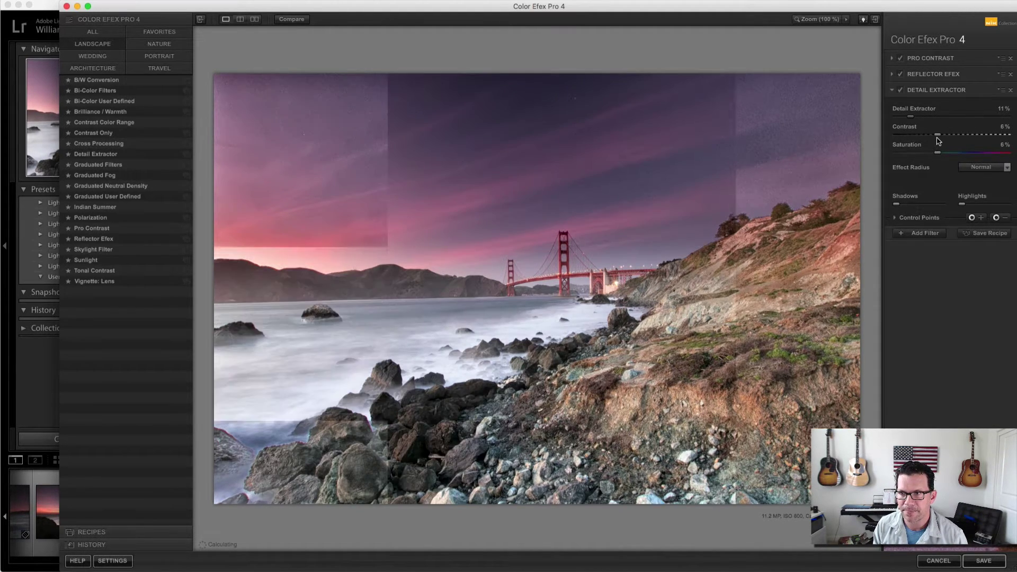
{"action": "mouse_move", "coordinate": [1001, 132]}
{"action": "left_mouse_down"}
{"action": "mouse_move", "coordinate": [958, 139]}
{"action": "mouse_move", "coordinate": [912, 119]}
{"action": "left_mouse_up"}
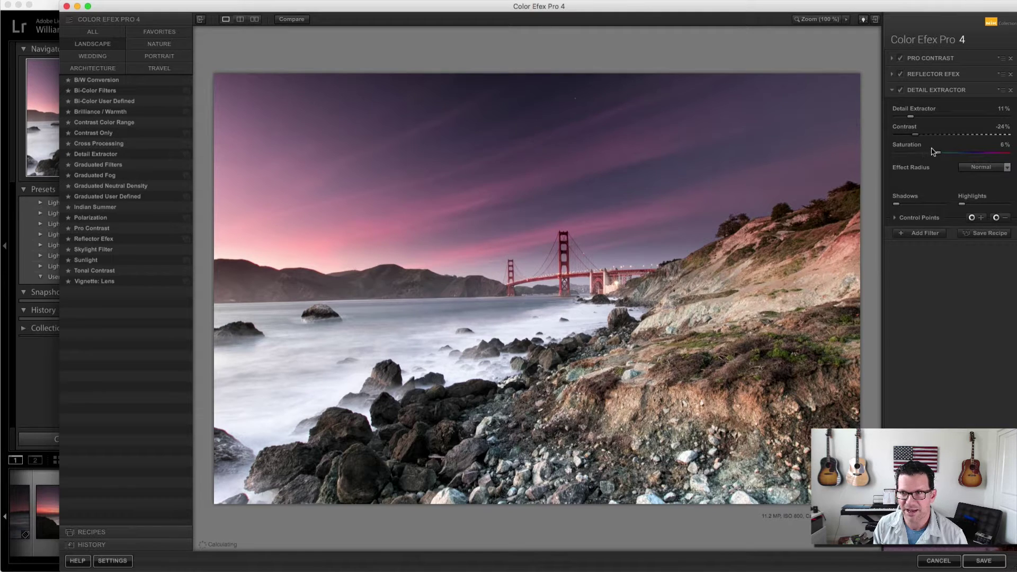
{"action": "left_click", "coordinate": [1010, 91]}
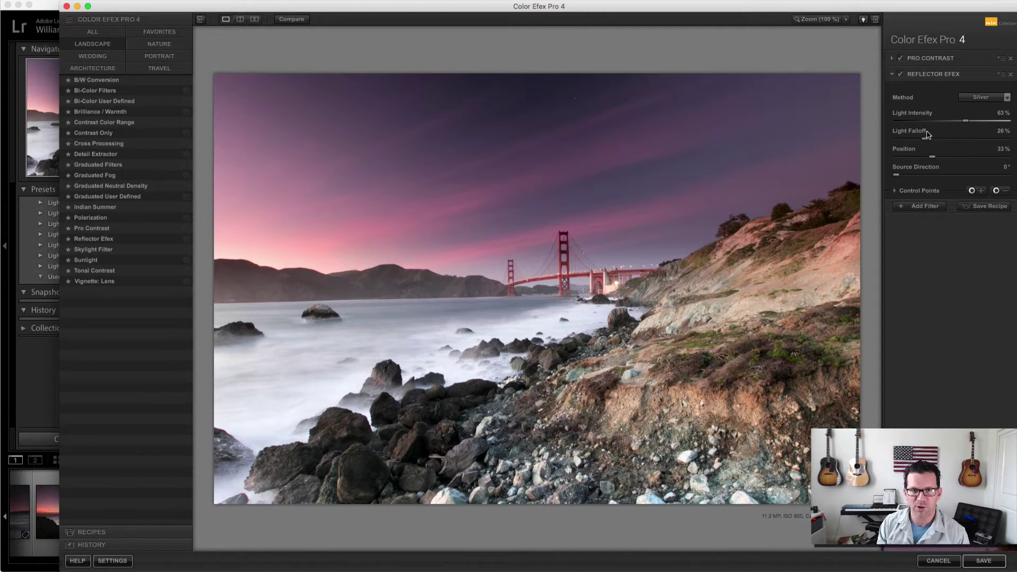
Save the Color Efex result to Lightroom, compare the TIF copy with the CR2, and zoom to 1:1
{"action": "left_click", "coordinate": [993, 563]}
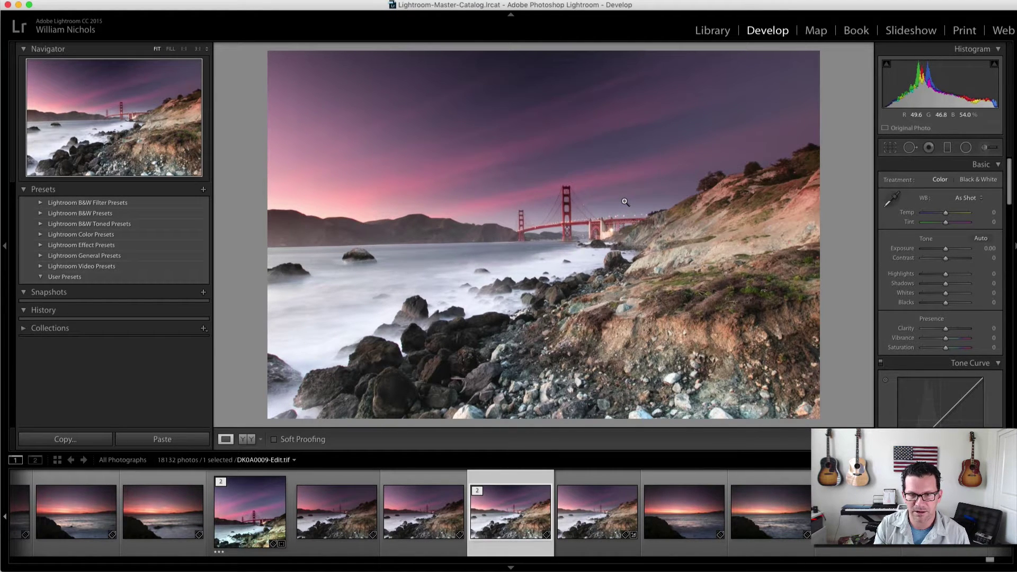
{"action": "key", "text": "Left"}
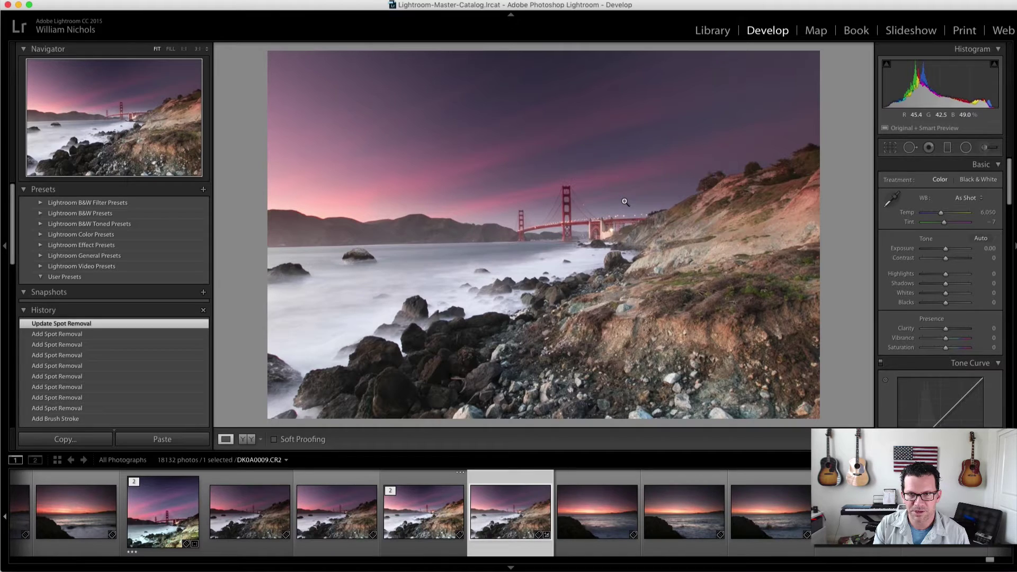
{"action": "key", "text": "Left"}
{"action": "key", "text": "Right"}
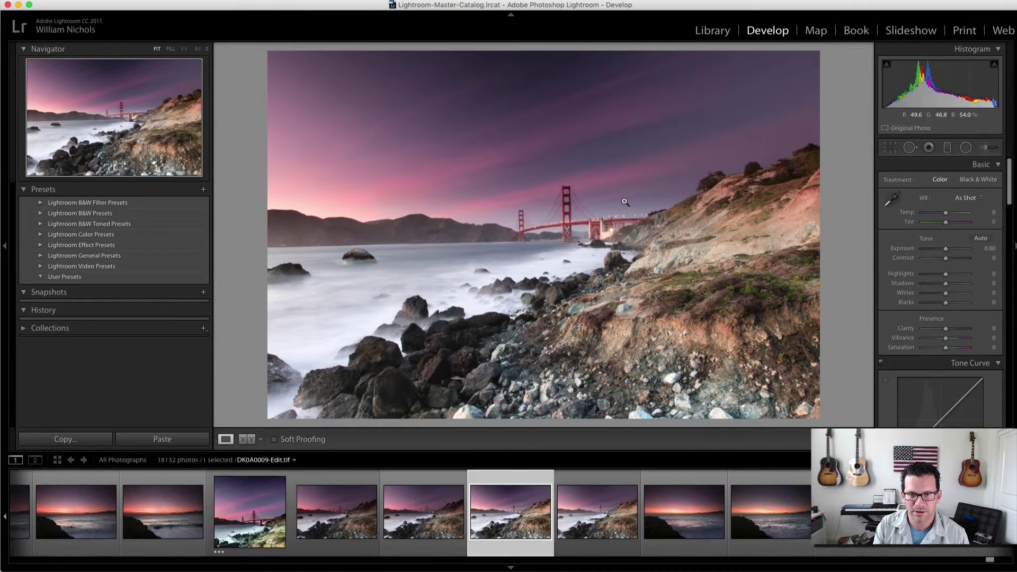
{"action": "key", "text": "Left"}
{"action": "key", "text": "Right"}
{"action": "key", "text": "Left"}
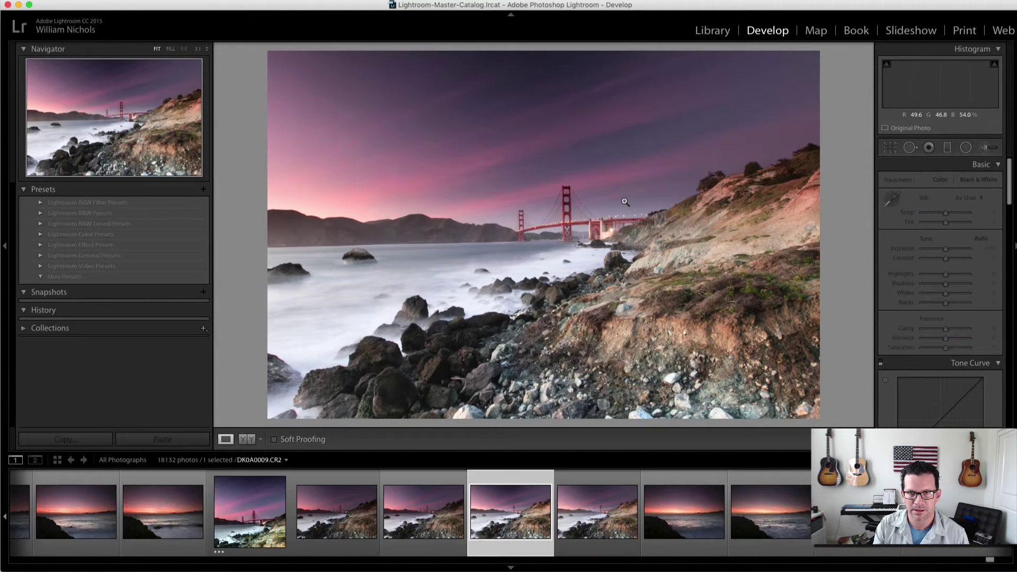
{"action": "key", "text": "Right"}
{"action": "key", "text": "Left"}
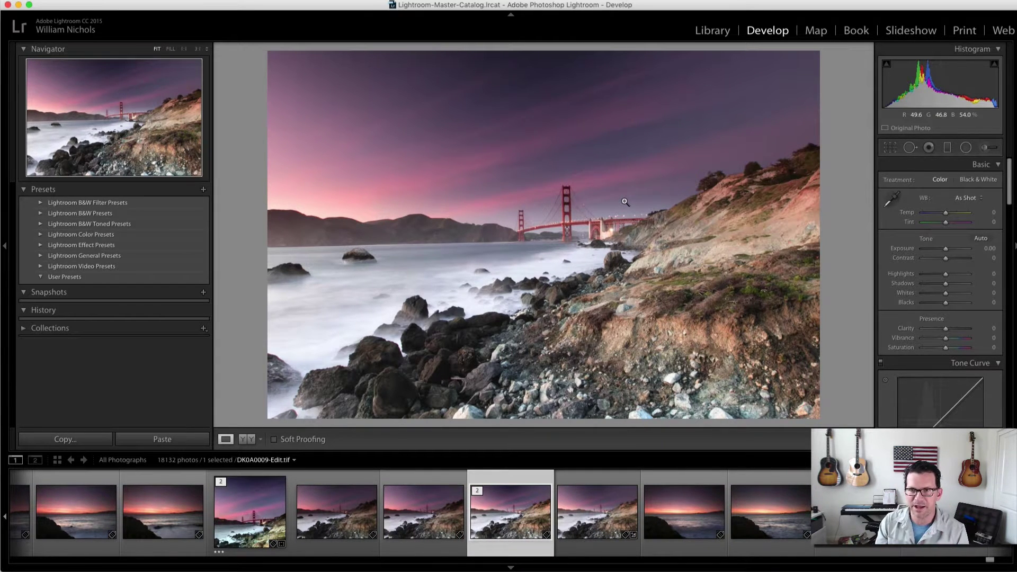
{"action": "left_click", "coordinate": [697, 98]}
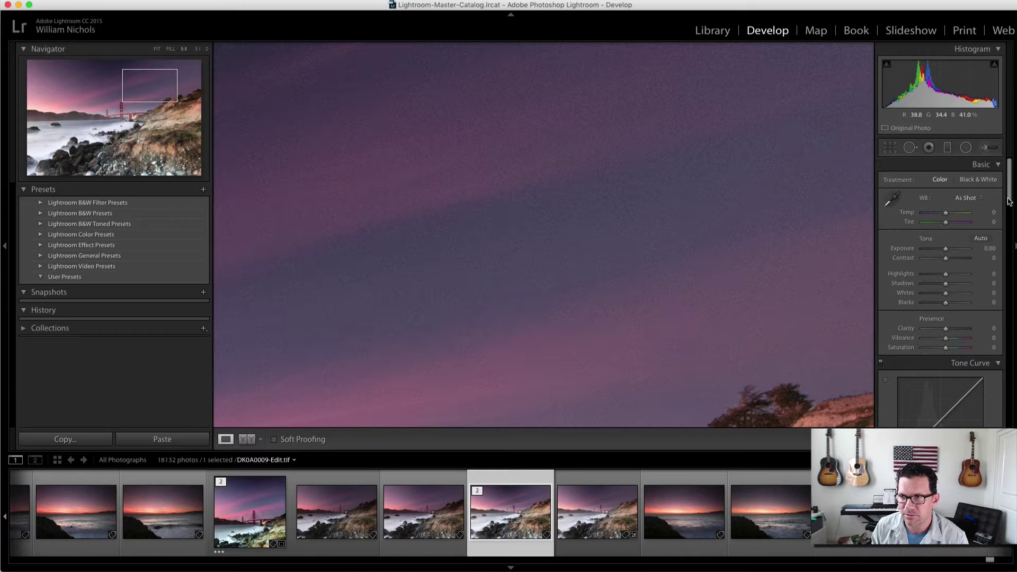
{"action": "left_click_drag", "start_coordinate": [1008, 202], "coordinate": [999, 333]}
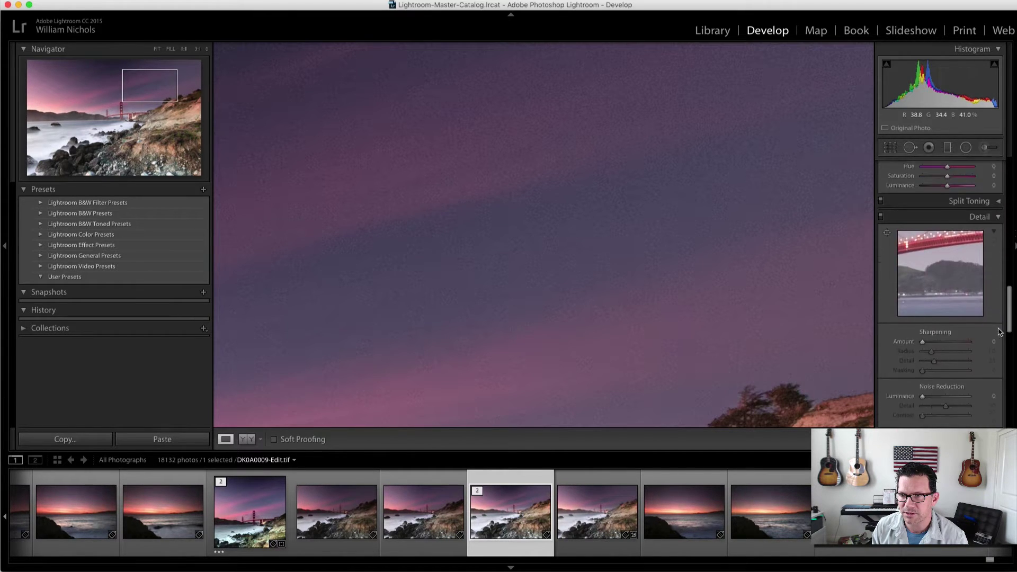
{"action": "scroll", "coordinate": [938, 302], "scroll_direction": "down", "scroll_amount": 5}
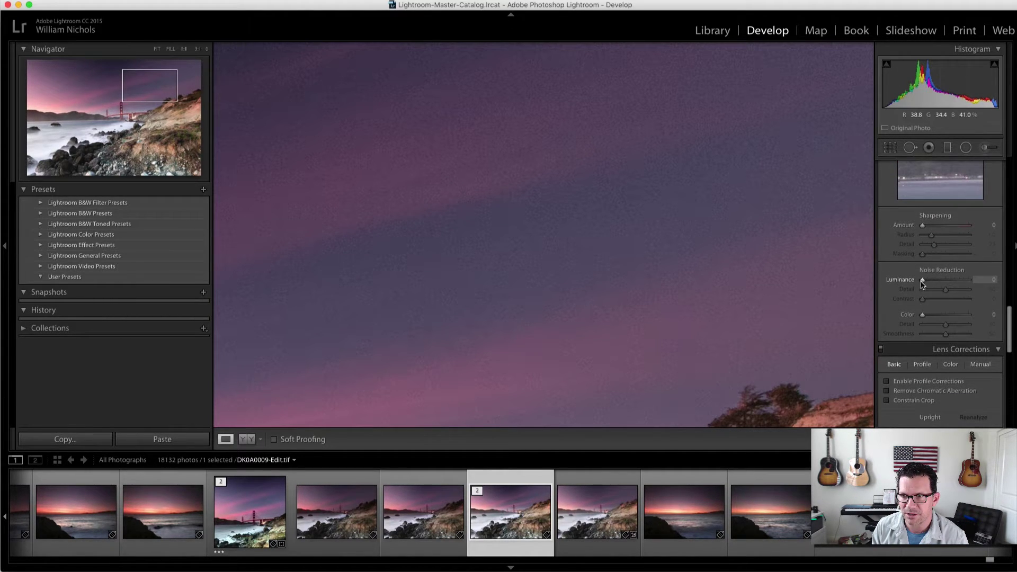
Set Noise Reduction Luminance to 32 to smooth the grainy sky
{"action": "left_click_drag", "start_coordinate": [922, 283], "coordinate": [938, 285]}
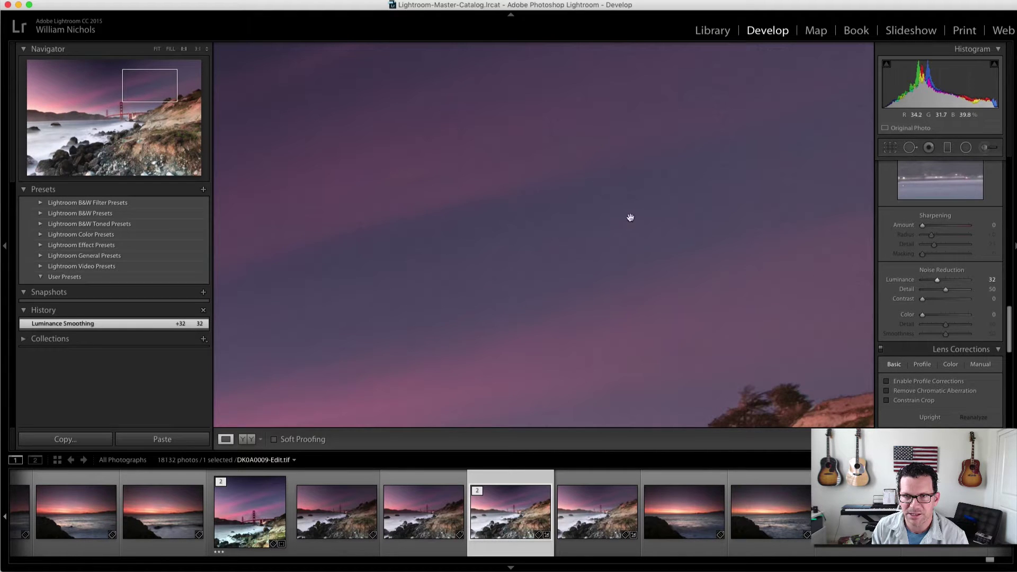
{"action": "scroll", "coordinate": [732, 291], "scroll_direction": "down", "scroll_amount": 5}
{"action": "scroll", "coordinate": [716, 334], "scroll_direction": "down", "scroll_amount": 5}
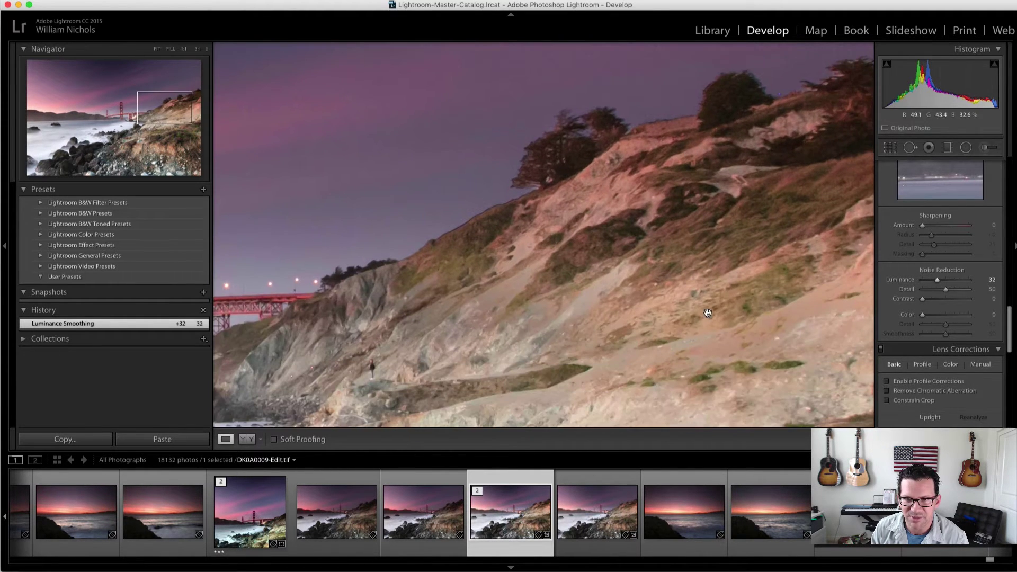
{"action": "scroll", "coordinate": [754, 230], "scroll_direction": "down", "scroll_amount": 5}
{"action": "scroll", "coordinate": [620, 297], "scroll_direction": "left", "scroll_amount": 5}
{"action": "scroll", "coordinate": [535, 247], "scroll_direction": "left", "scroll_amount": 5}
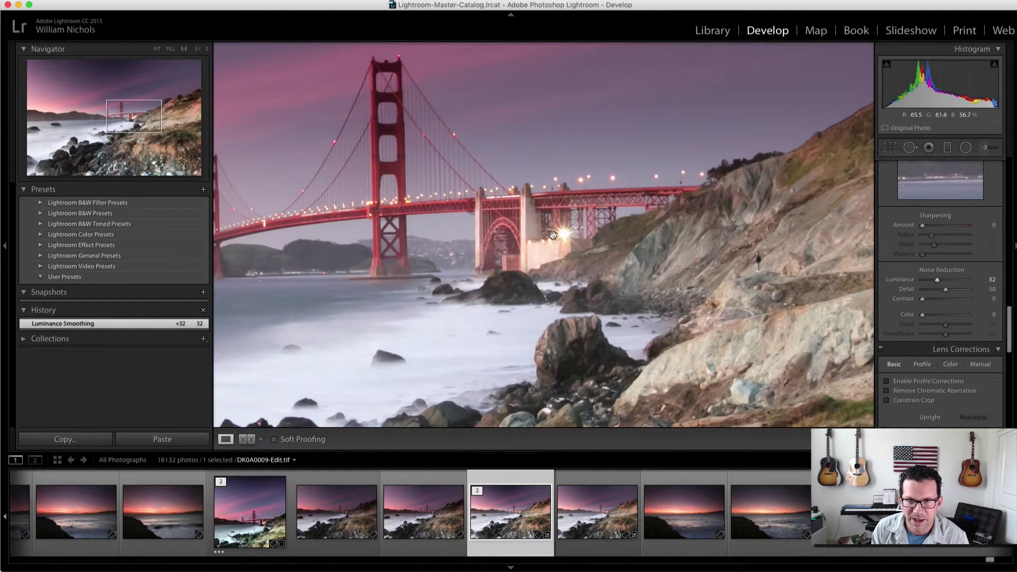
{"action": "scroll", "coordinate": [672, 176], "scroll_direction": "up", "scroll_amount": 5}
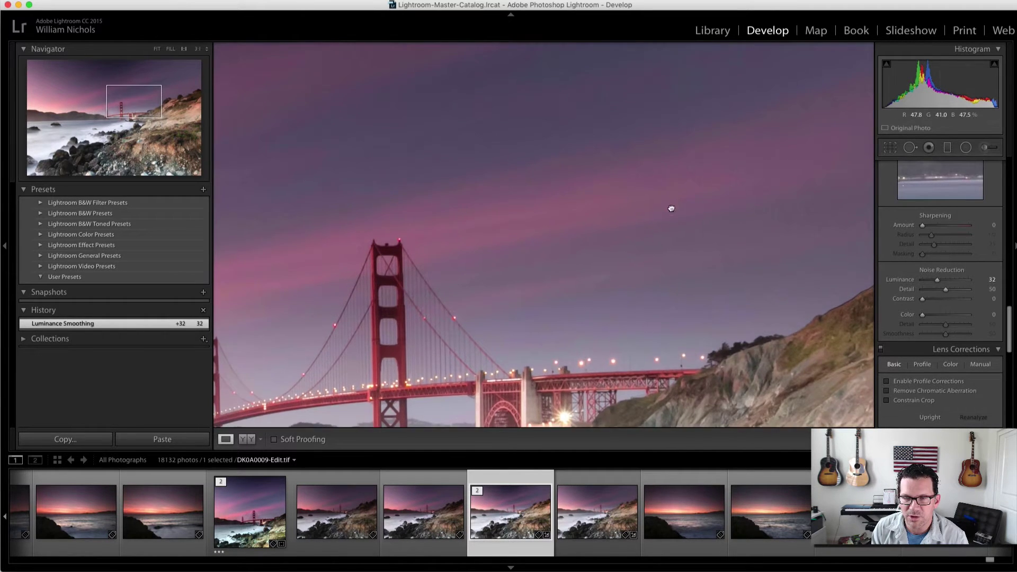
{"action": "scroll", "coordinate": [731, 231], "scroll_direction": "up", "scroll_amount": 2}
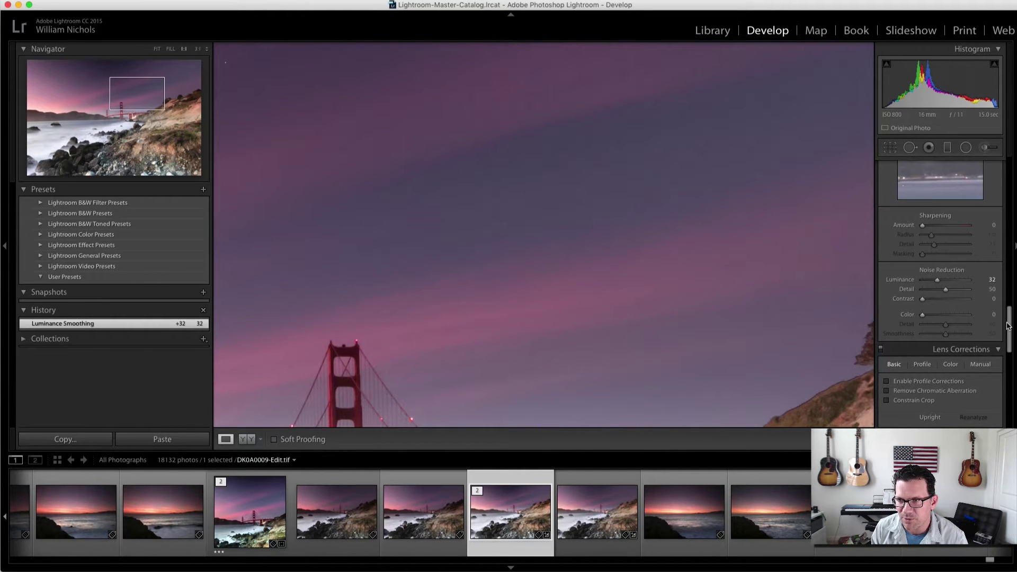
{"action": "scroll", "coordinate": [932, 302], "scroll_direction": "up", "scroll_amount": 2}
Set Sharpening Amount to 20, compare it at 0 on the bridge and cliffs, then return to Fit
{"action": "left_click_drag", "start_coordinate": [923, 266], "coordinate": [929, 271]}
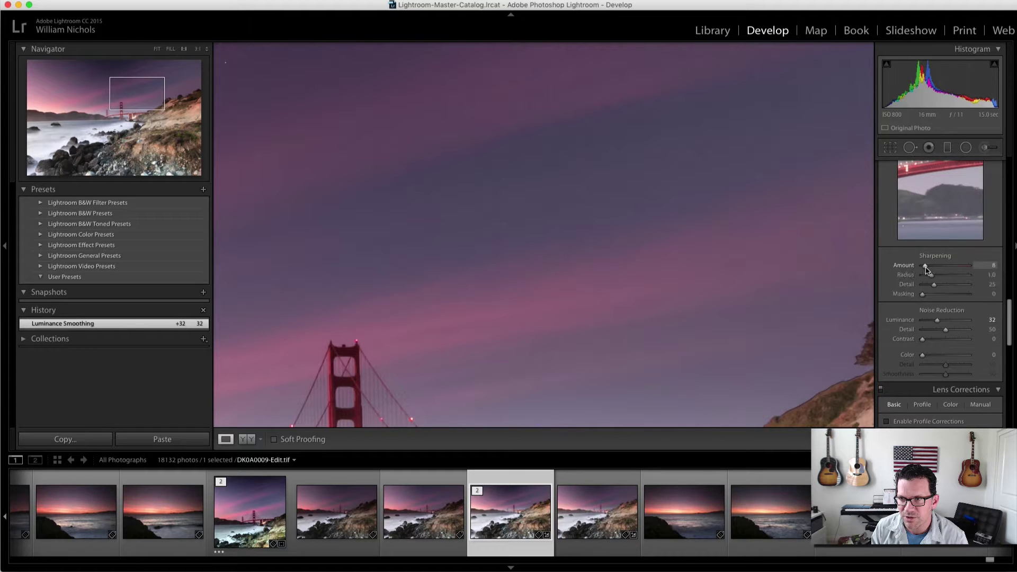
{"action": "left_click_drag", "start_coordinate": [756, 302], "coordinate": [451, 265]}
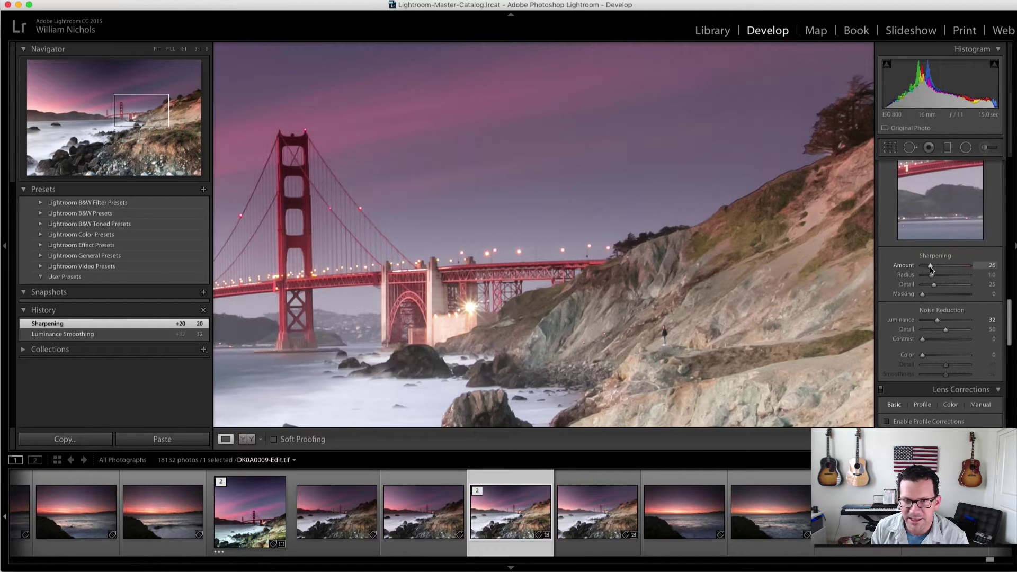
{"action": "left_click_drag", "start_coordinate": [930, 268], "coordinate": [914, 271]}
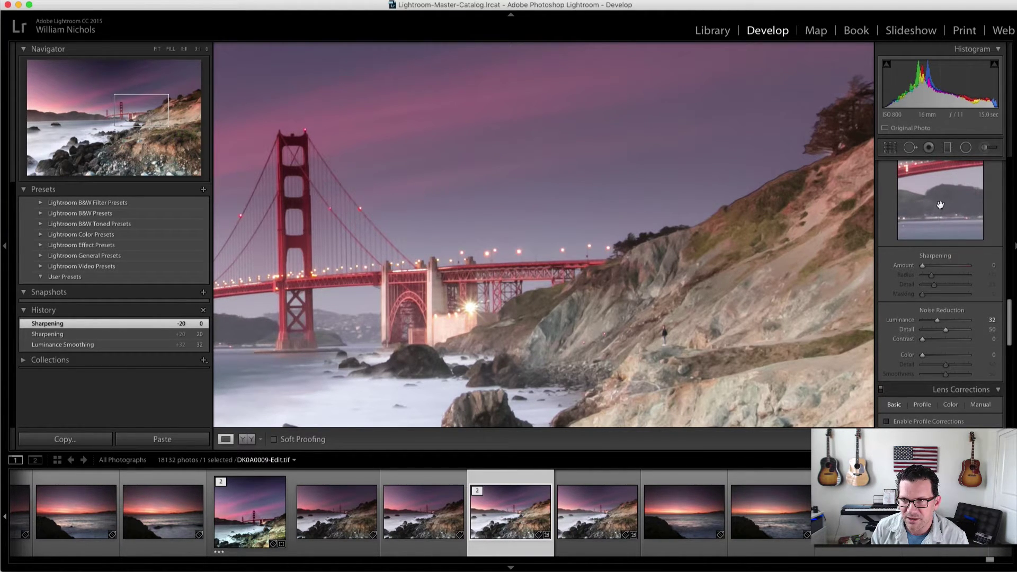
{"action": "mouse_move", "coordinate": [941, 206]}
{"action": "left_mouse_down"}
{"action": "mouse_move", "coordinate": [962, 209]}
{"action": "mouse_move", "coordinate": [920, 199]}
{"action": "mouse_move", "coordinate": [937, 233]}
{"action": "left_mouse_up"}
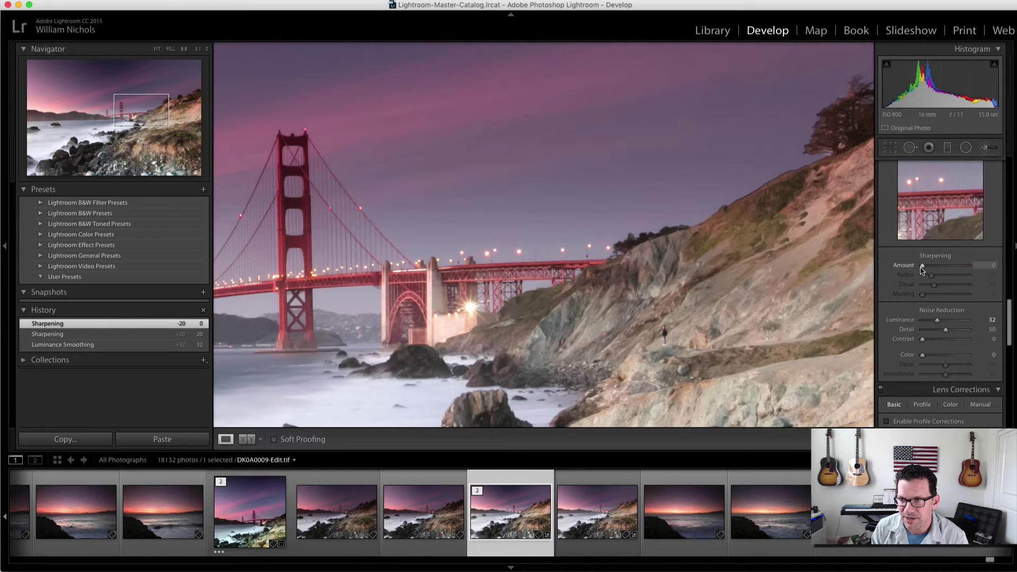
{"action": "left_click_drag", "start_coordinate": [922, 269], "coordinate": [932, 271]}
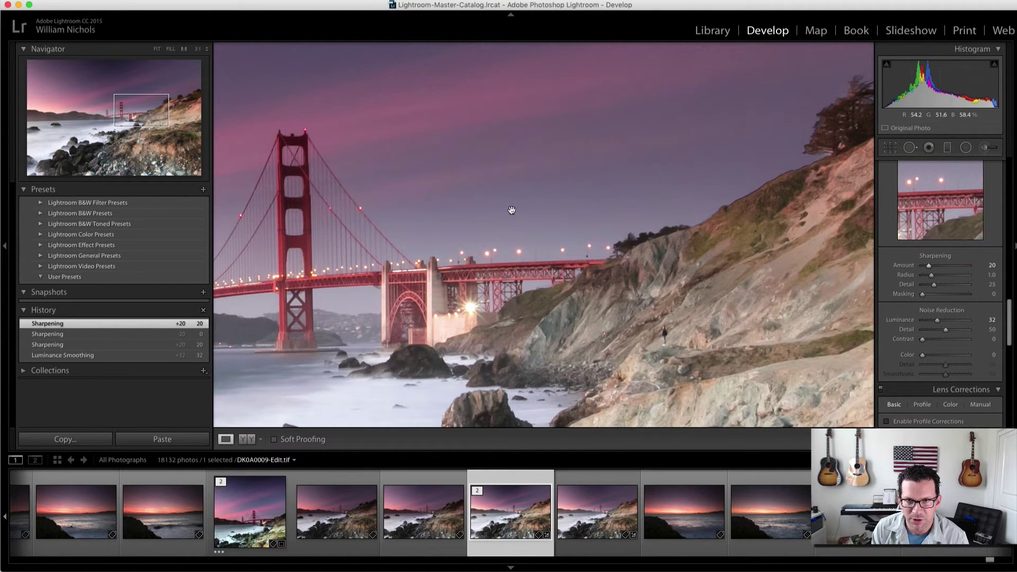
{"action": "left_click", "coordinate": [509, 213]}
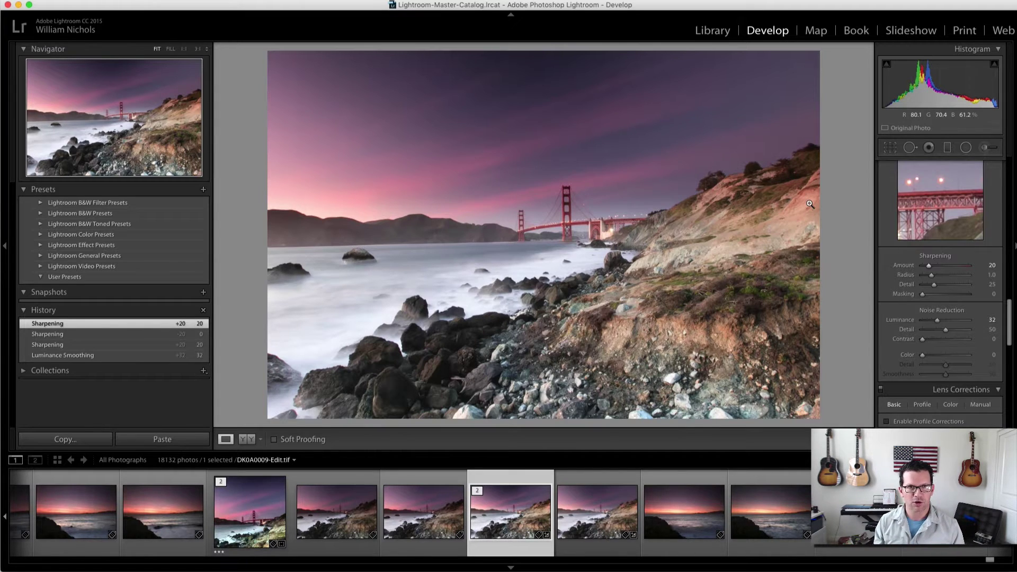